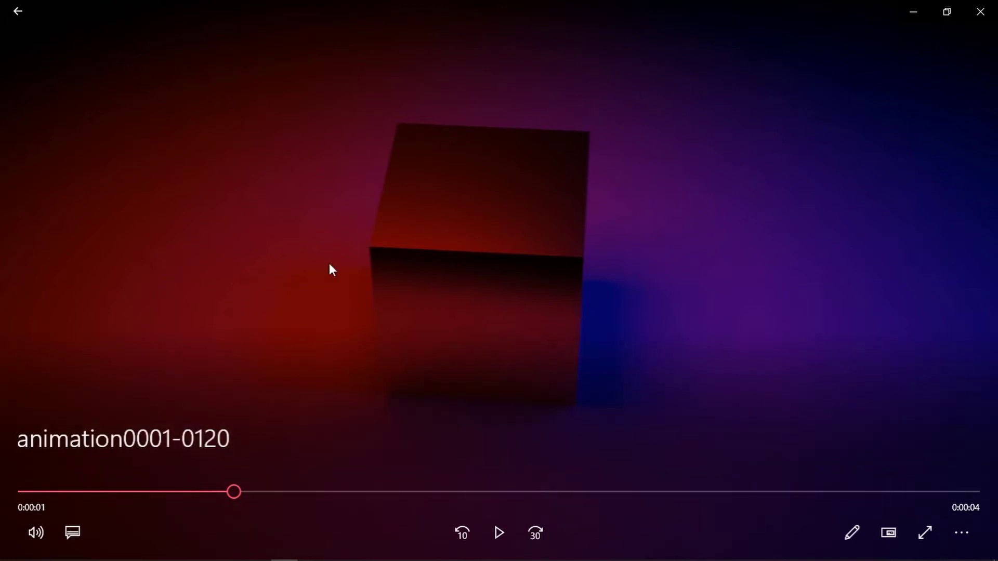
Switch to Blender and delete the default cube, camera and light from the scene
{"action": "mouse_move", "coordinate": [234, 555]}
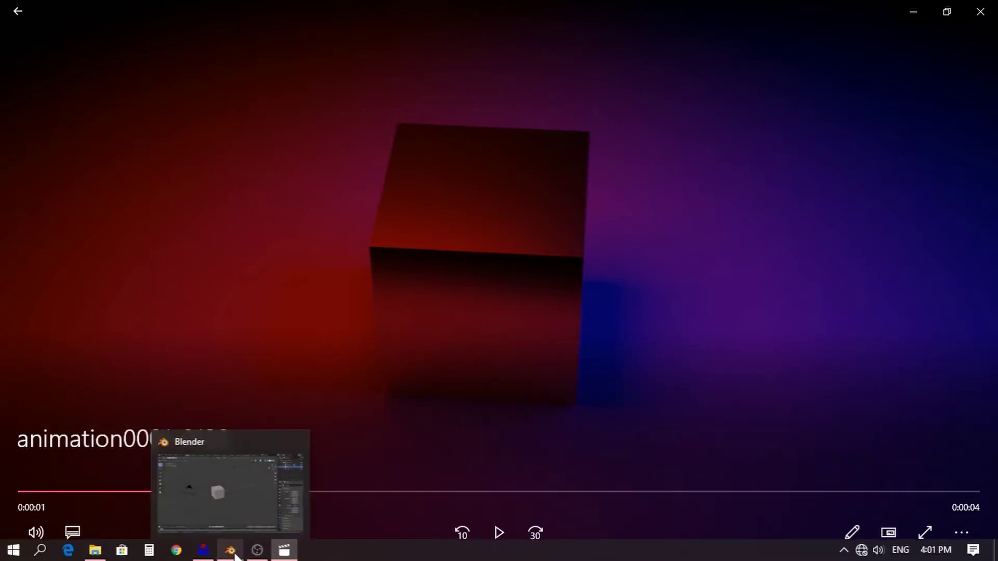
{"action": "left_click", "coordinate": [231, 494]}
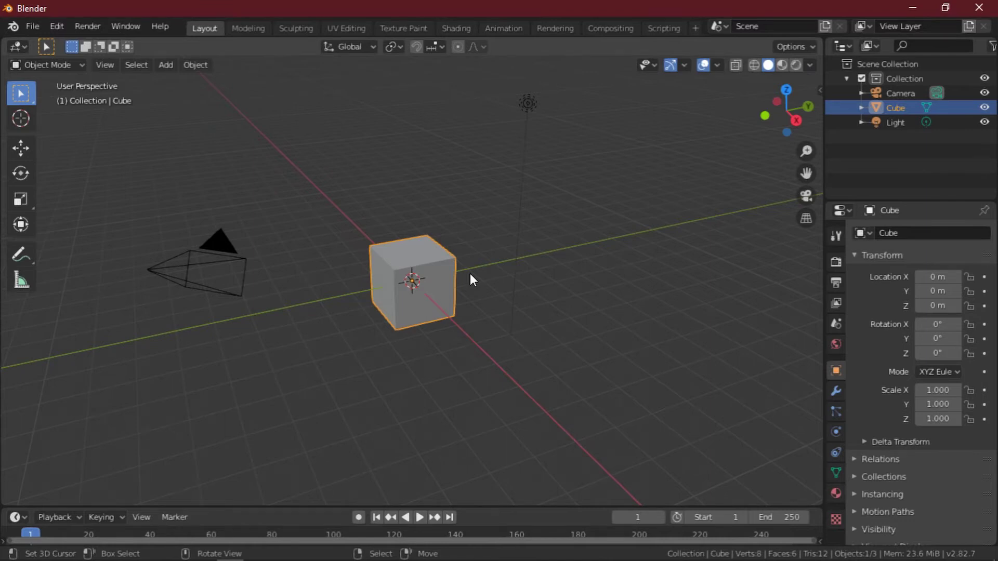
{"action": "key", "text": "a"}
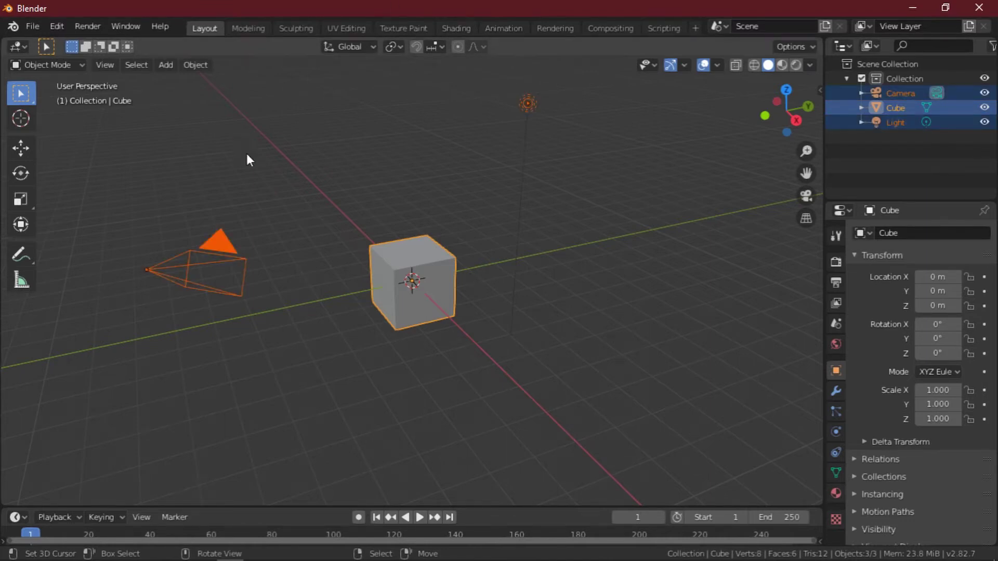
{"action": "key", "text": "Delete"}
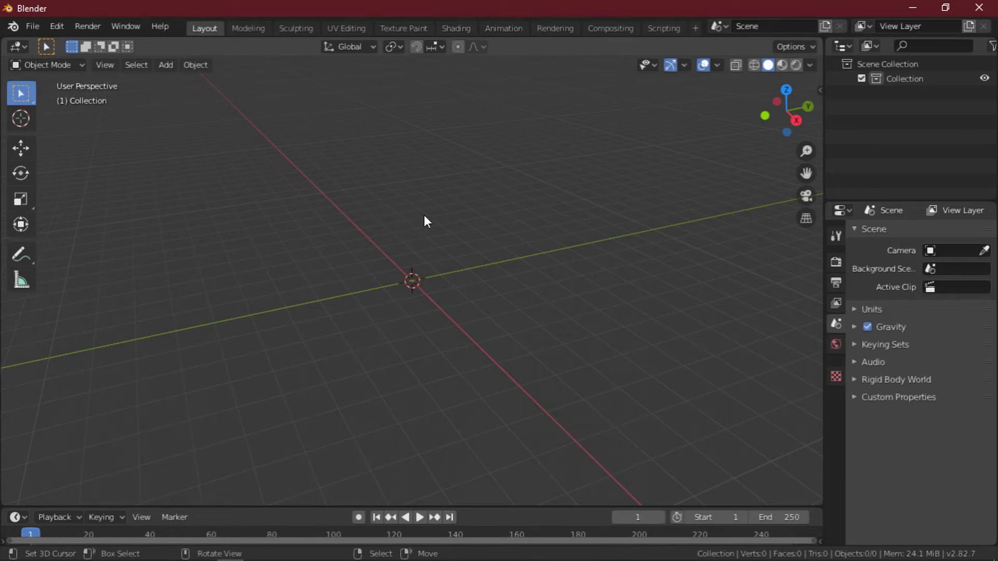
Add a plane mesh at the centre of the empty scene
{"action": "left_click", "coordinate": [174, 67]}
{"action": "key", "text": "shift+a"}
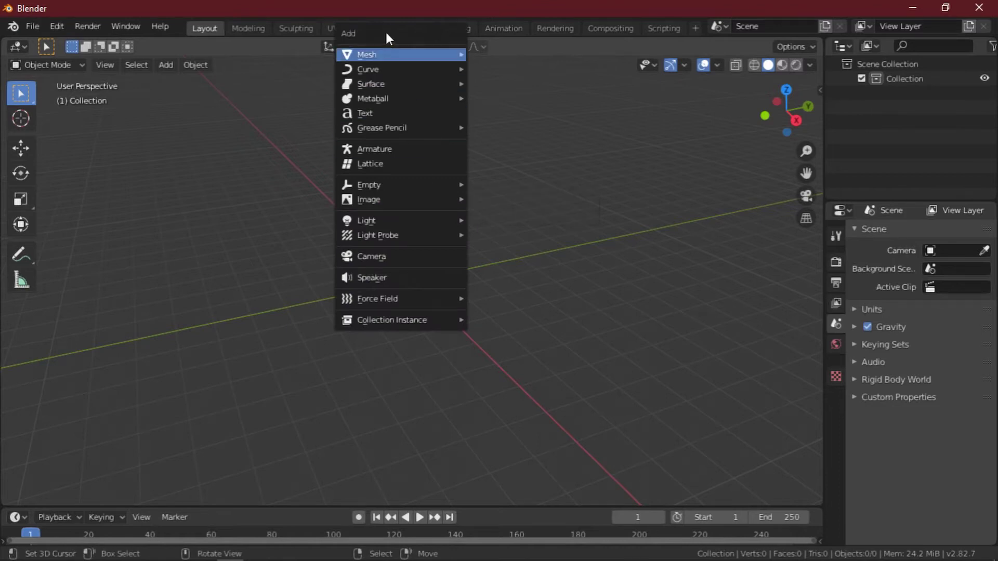
{"action": "mouse_move", "coordinate": [369, 58]}
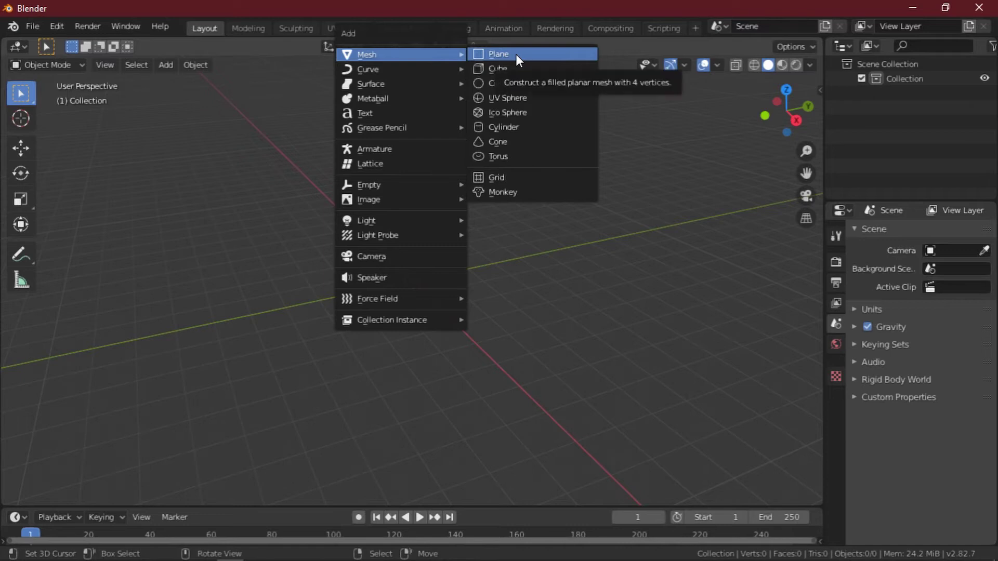
{"action": "left_click", "coordinate": [560, 54]}
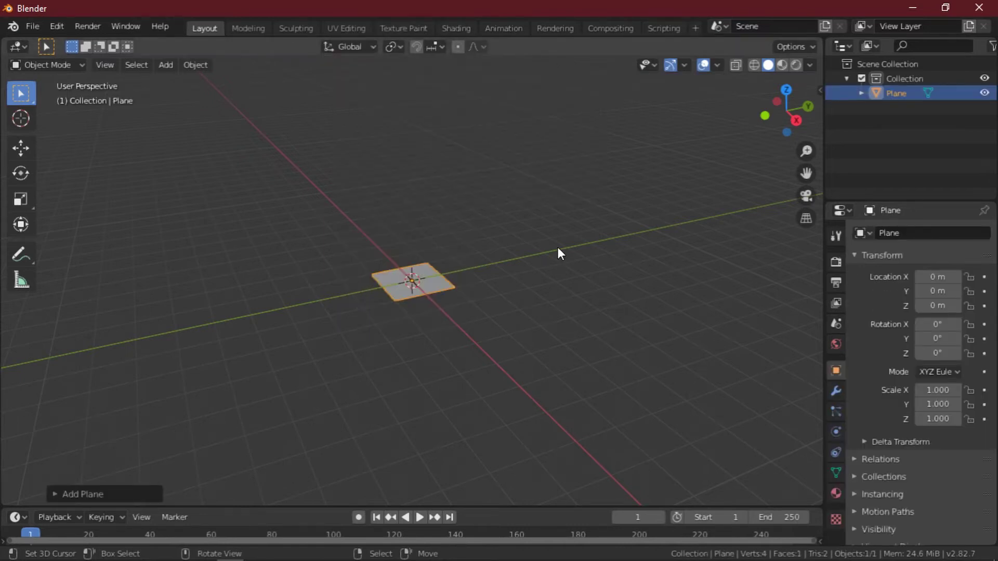
{"action": "key", "text": "n"}
{"action": "left_click", "coordinate": [811, 206]}
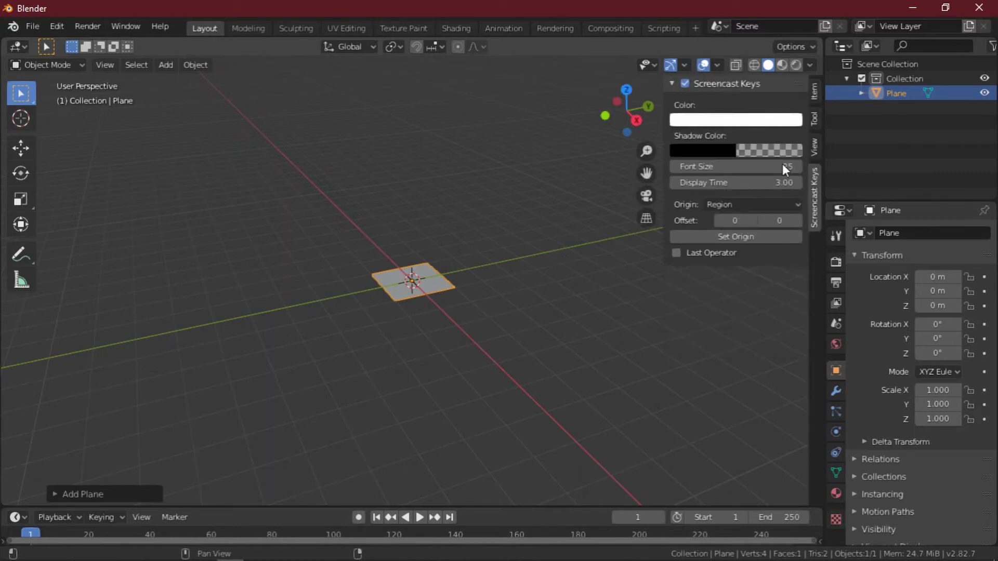
{"action": "left_click", "coordinate": [815, 93]}
{"action": "key", "text": "n"}
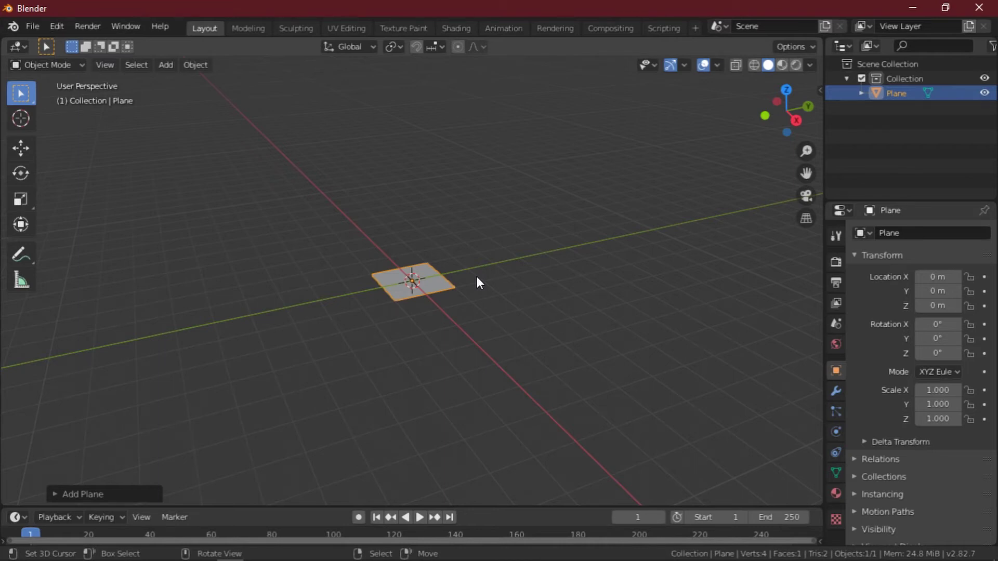
Try moving the plane along the X, Y and Z axes and freely, and revert each move
{"action": "key", "text": "g"}
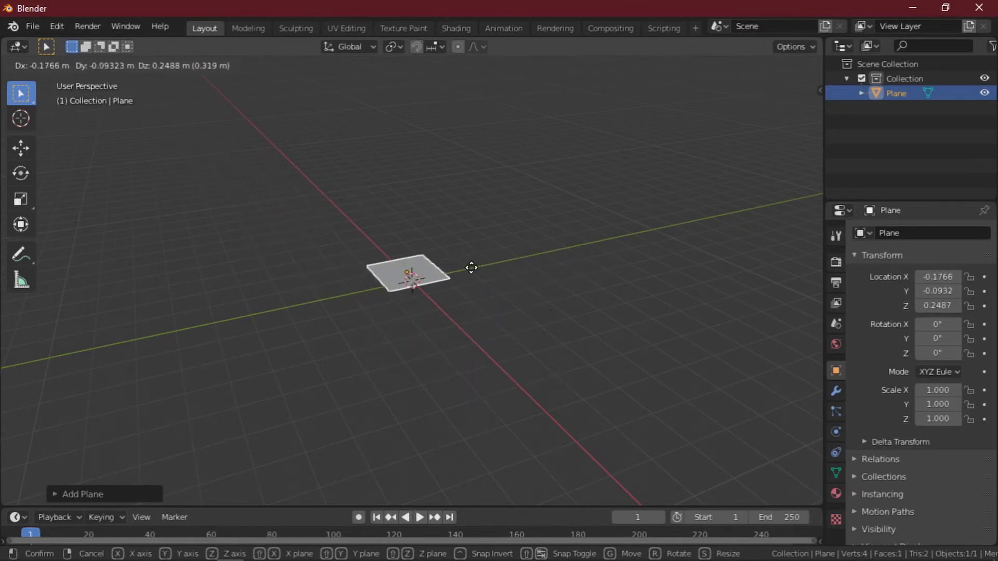
{"action": "key", "text": "x"}
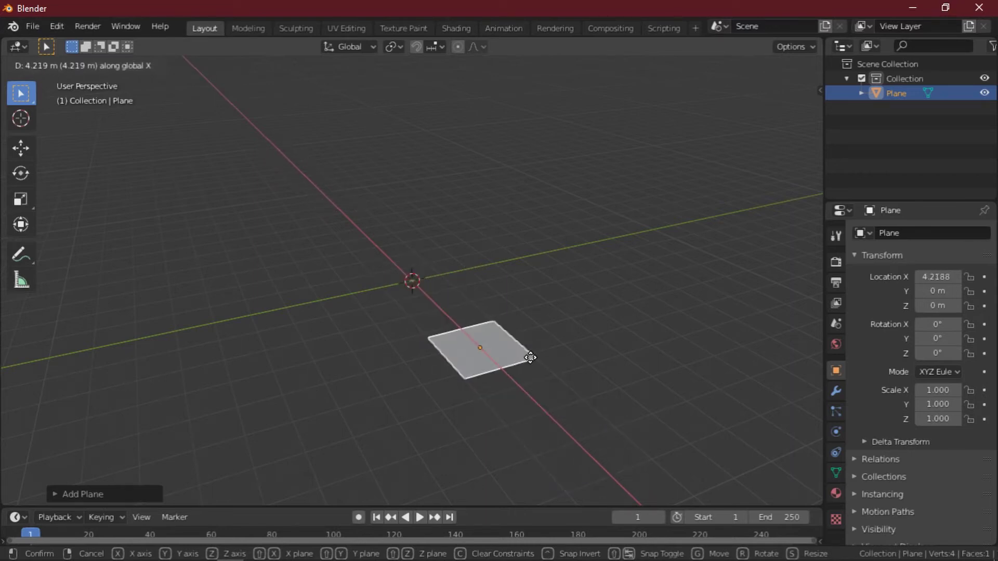
{"action": "key", "text": "y"}
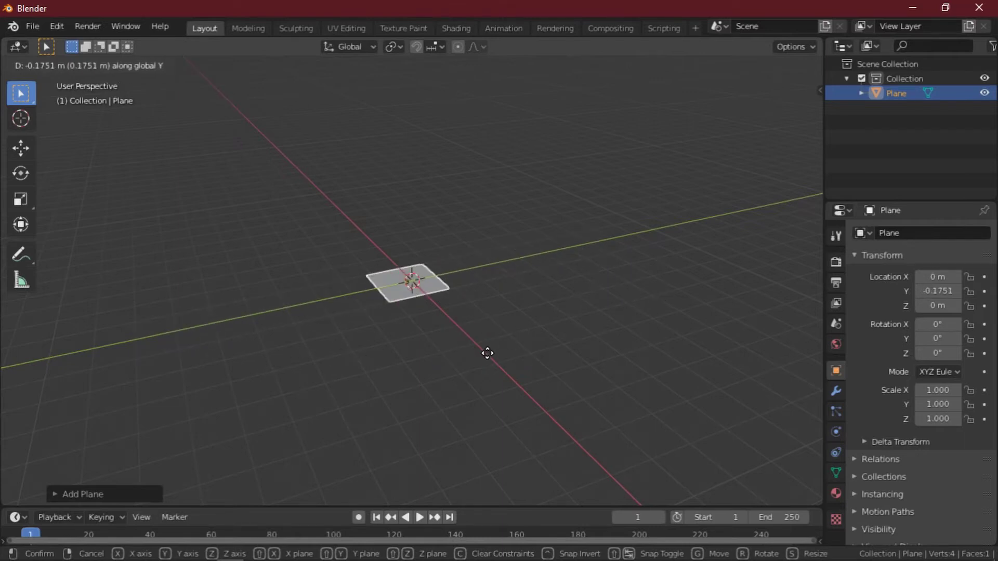
{"action": "key", "text": "z"}
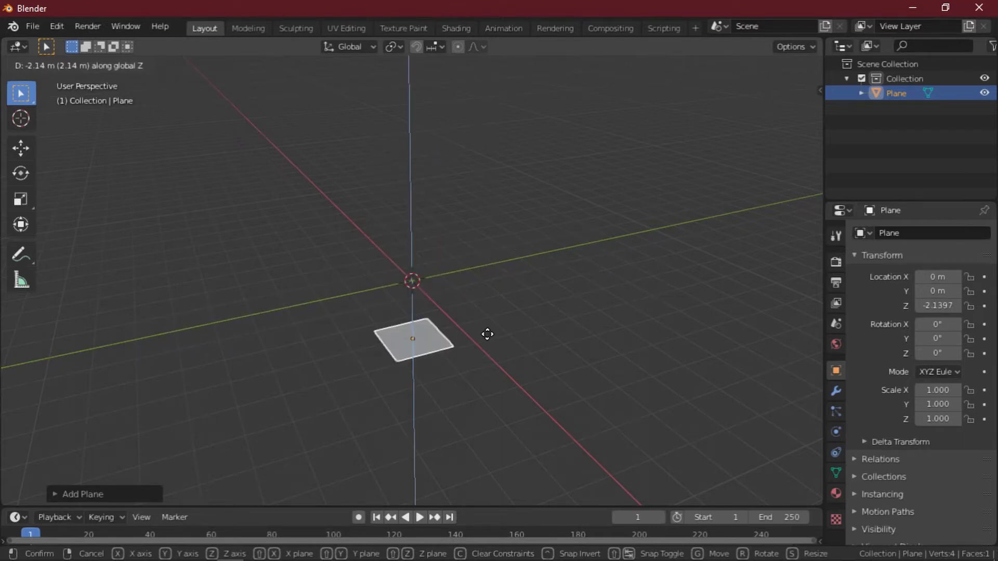
{"action": "left_click", "coordinate": [456, 165]}
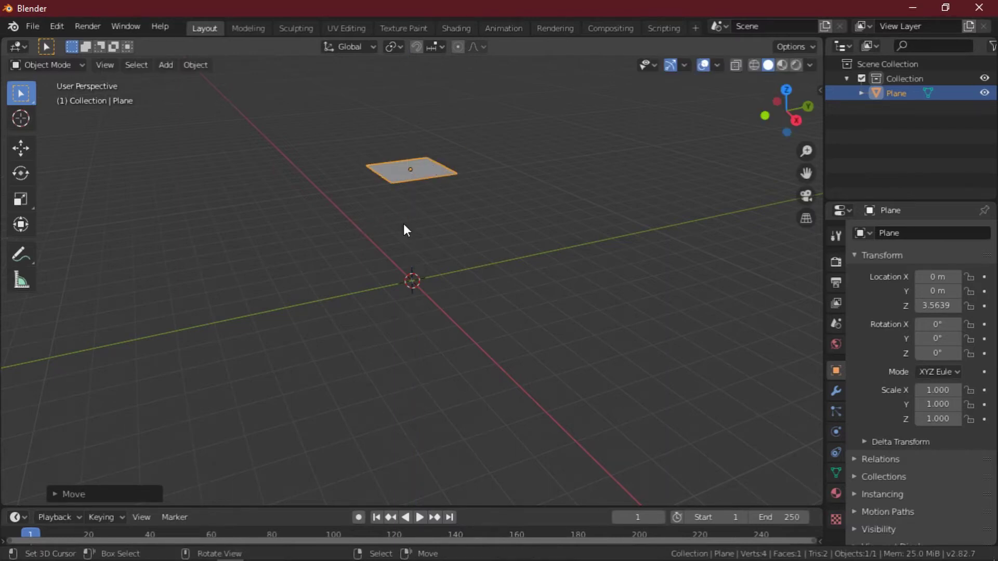
{"action": "key", "text": "ctrl+z"}
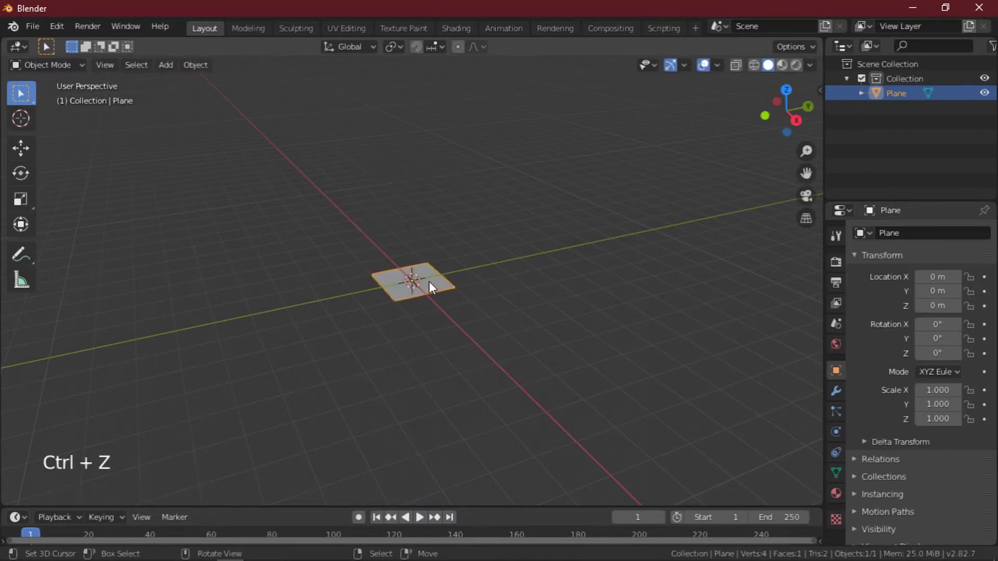
{"action": "key", "text": "g"}
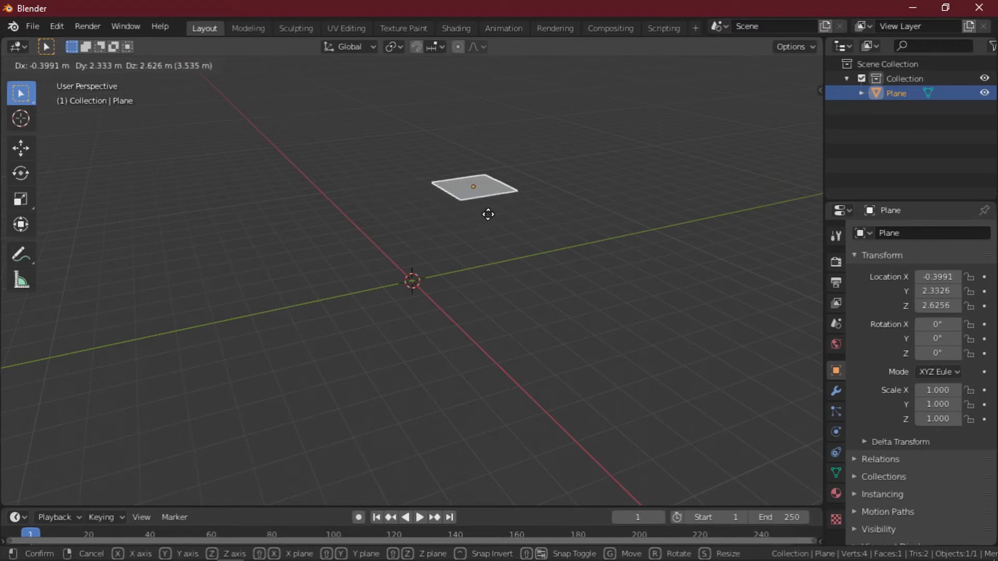
{"action": "right_click", "coordinate": [397, 260]}
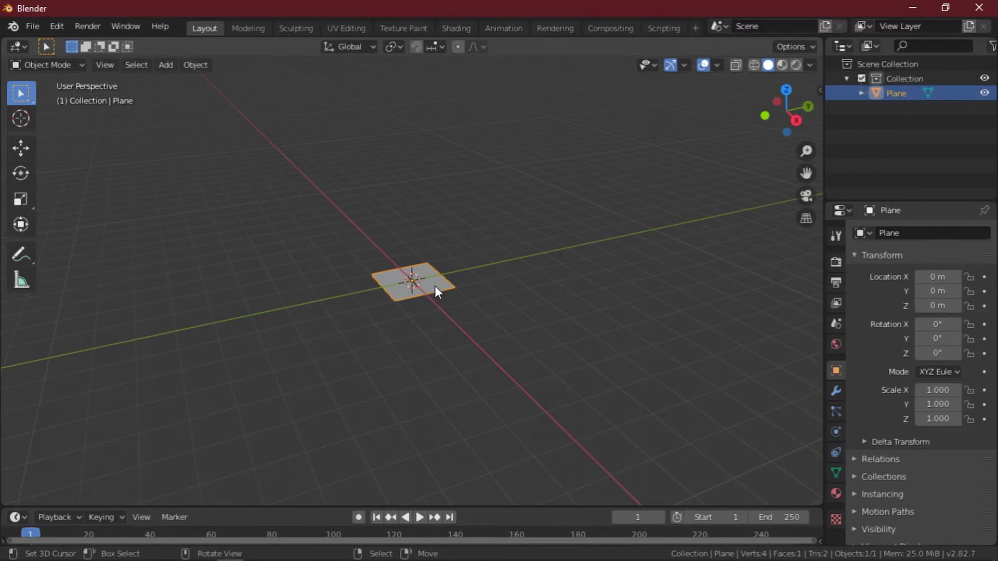
Try rotating the plane around the X, Y and Z axes, and undo the rotation
{"action": "key", "text": "r"}
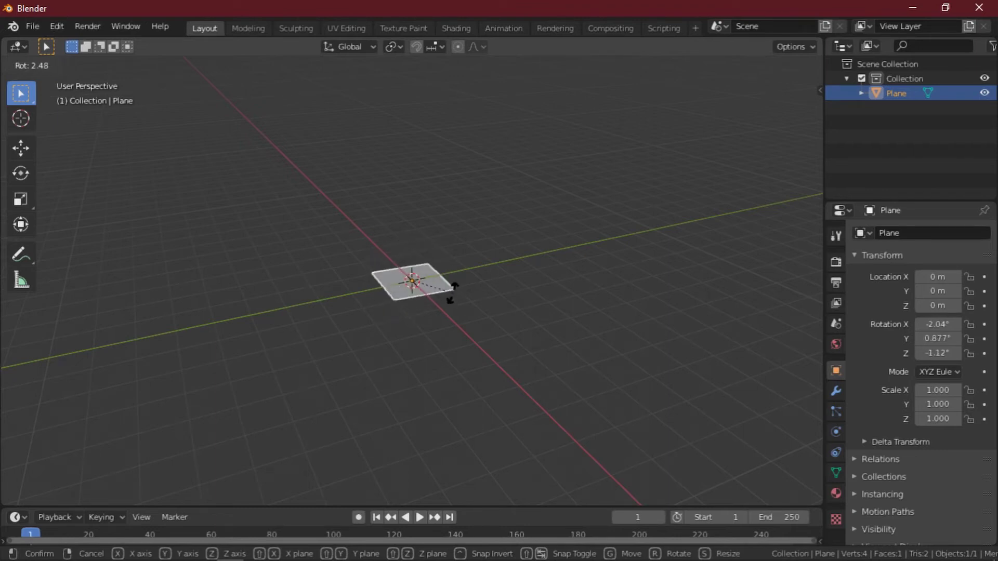
{"action": "key", "text": "x"}
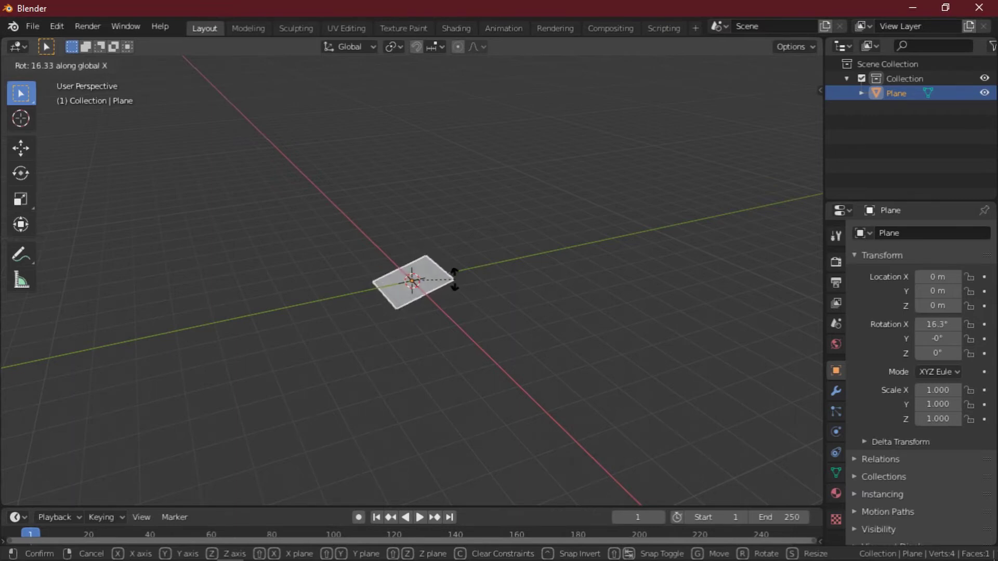
{"action": "key", "text": "y"}
{"action": "key", "text": "z"}
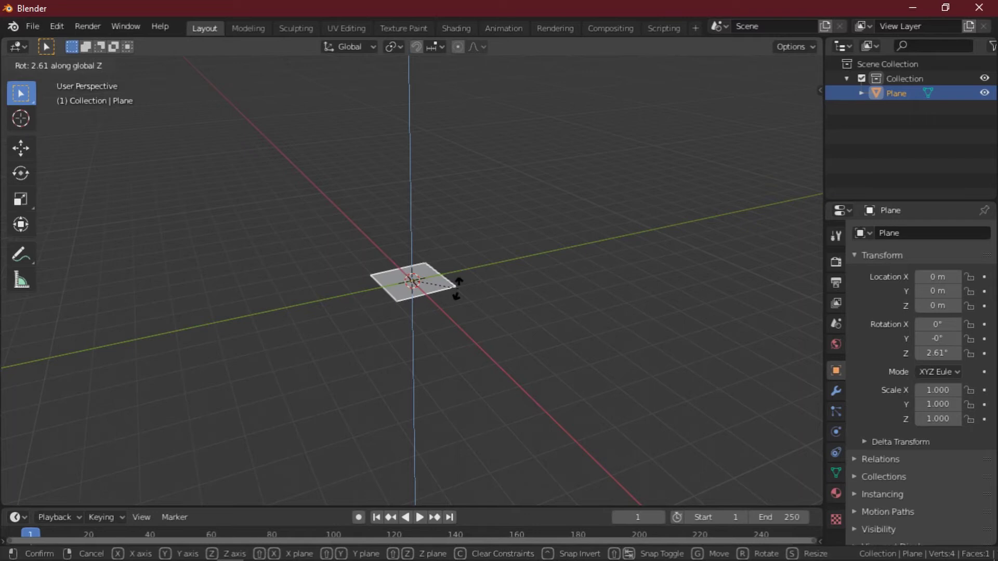
{"action": "key", "text": "y"}
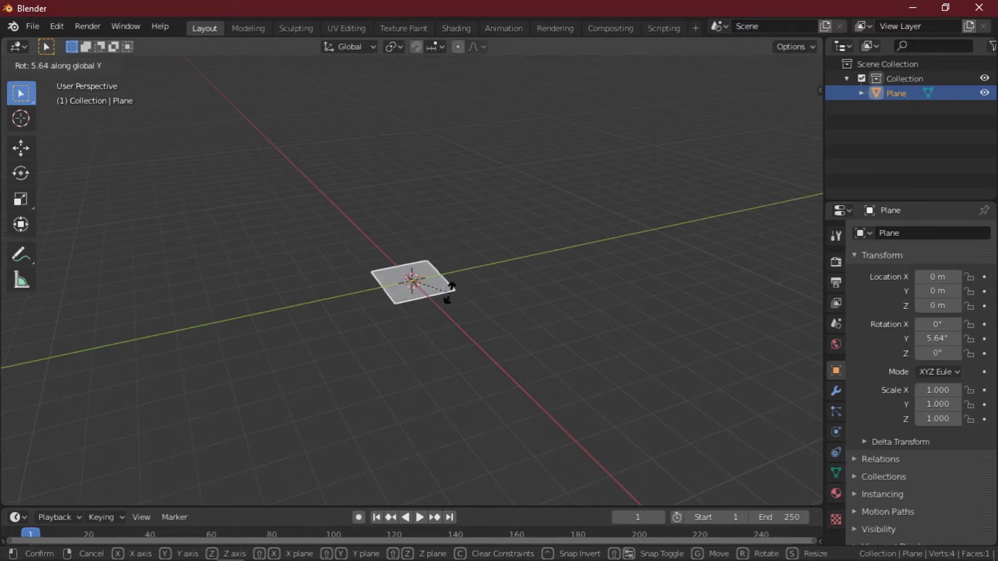
{"action": "key", "text": "x"}
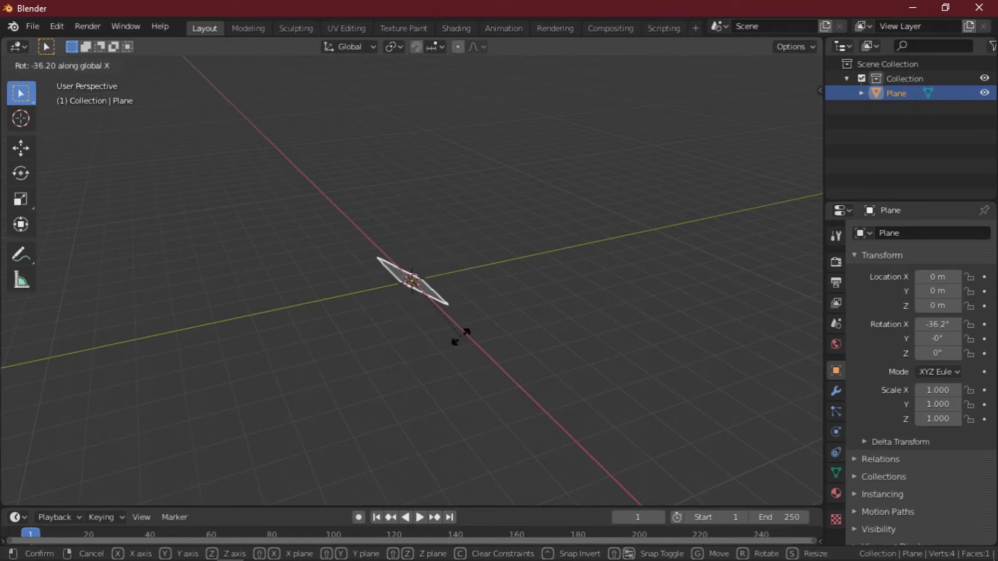
{"action": "left_click", "coordinate": [483, 299]}
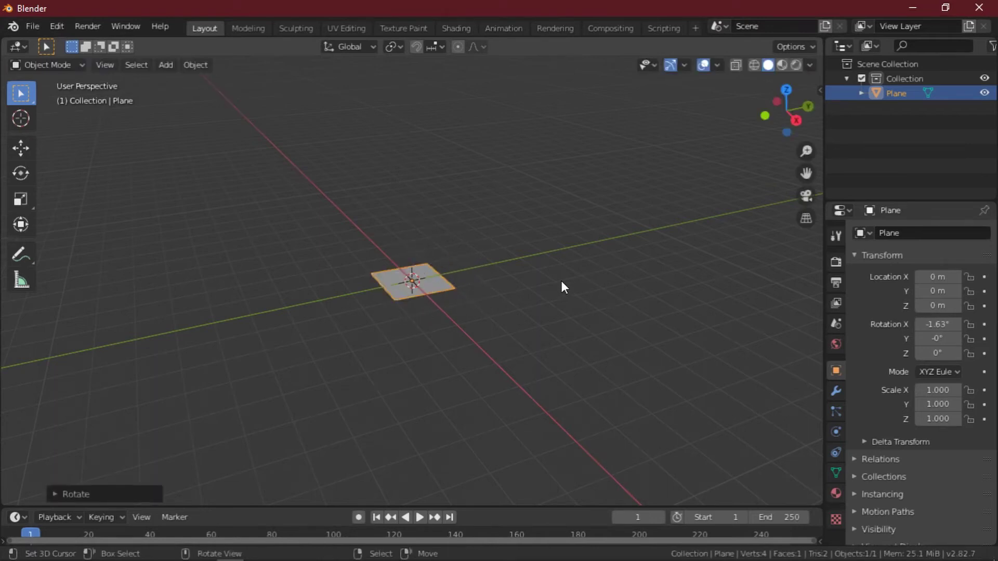
{"action": "key", "text": "ctrl+z"}
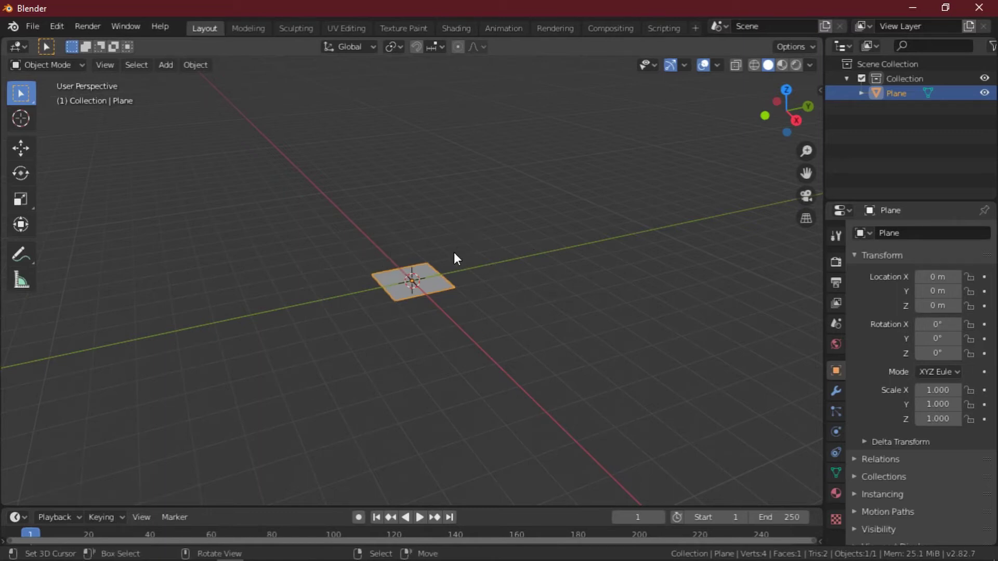
Try scaling the plane uniformly and along Y and Z, try a free rotation, and cancel both
{"action": "key", "text": "s"}
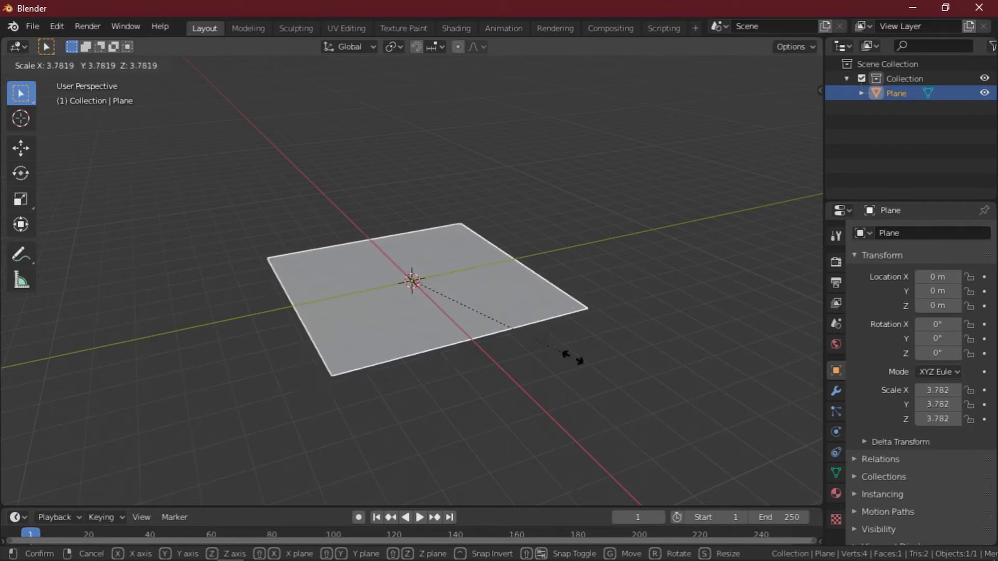
{"action": "key", "text": "y"}
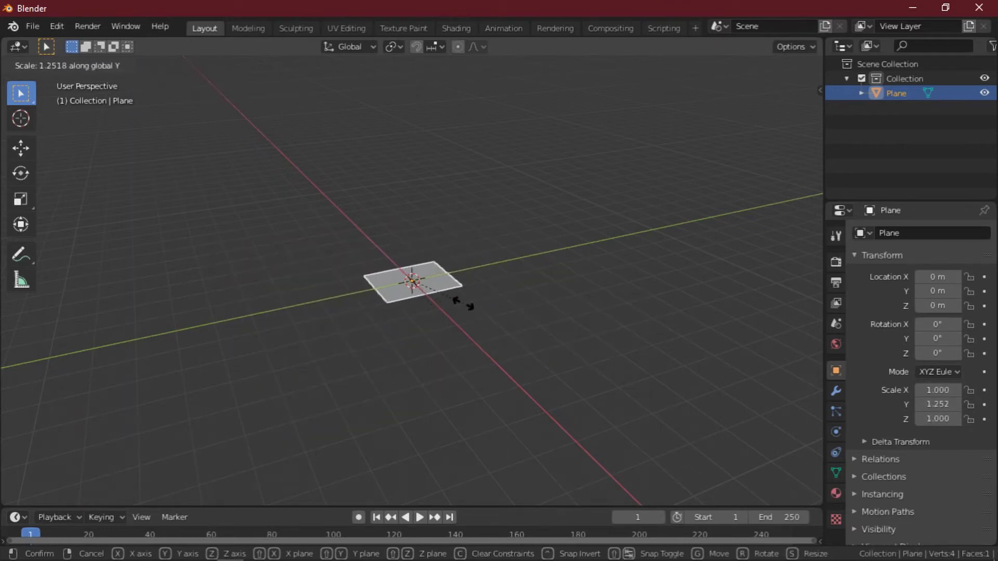
{"action": "key", "text": "z"}
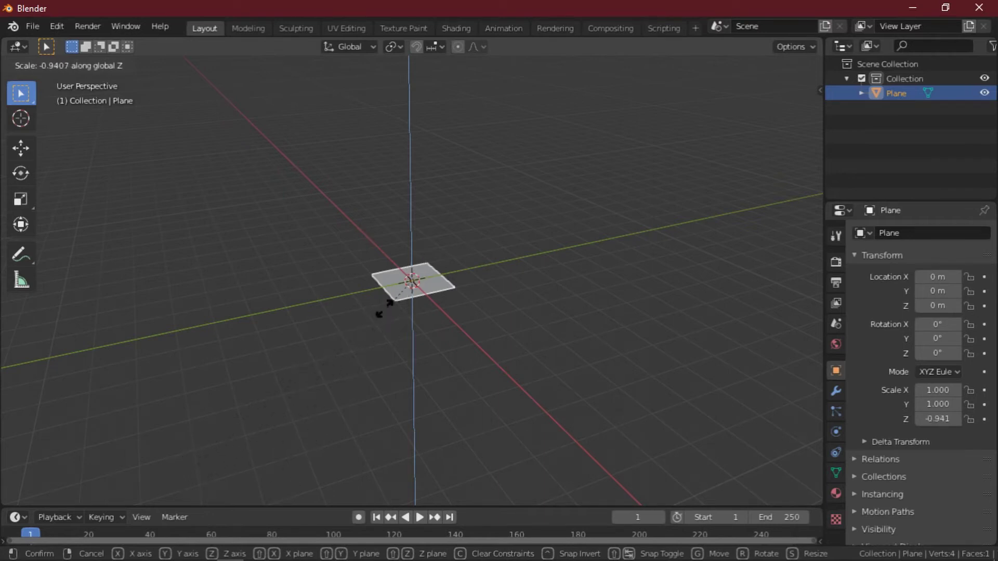
{"action": "key", "text": "Escape"}
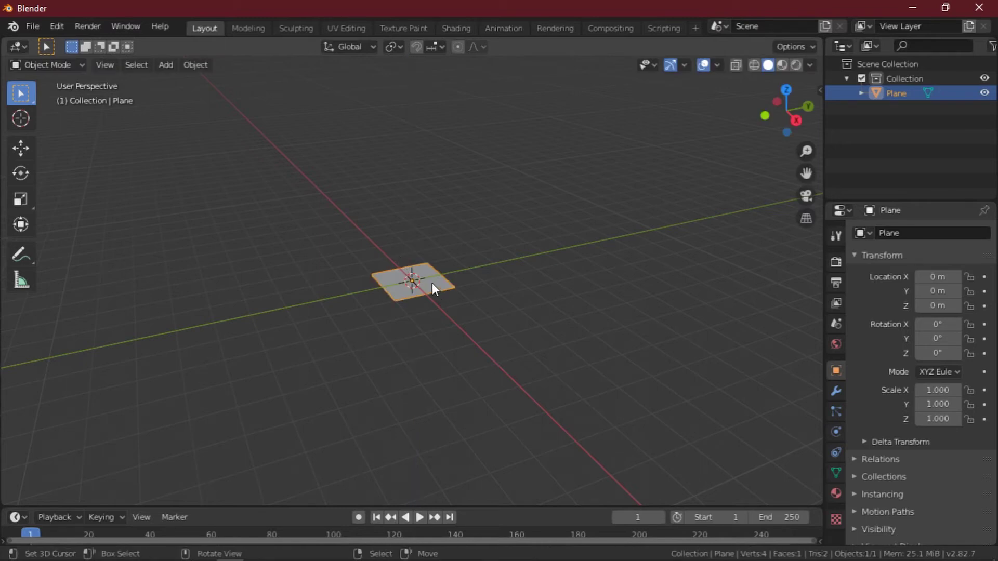
{"action": "key", "text": "r"}
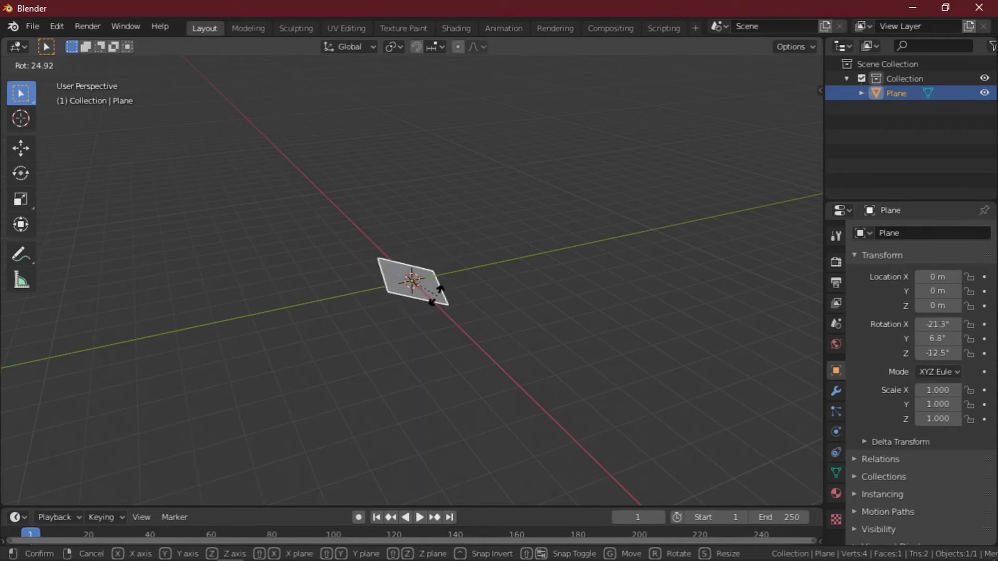
{"action": "right_click", "coordinate": [456, 264]}
Scale the plane uniformly to about 8.8 to make a large floor
{"action": "middle_click_drag", "start_coordinate": [569, 270], "coordinate": [415, 220]}
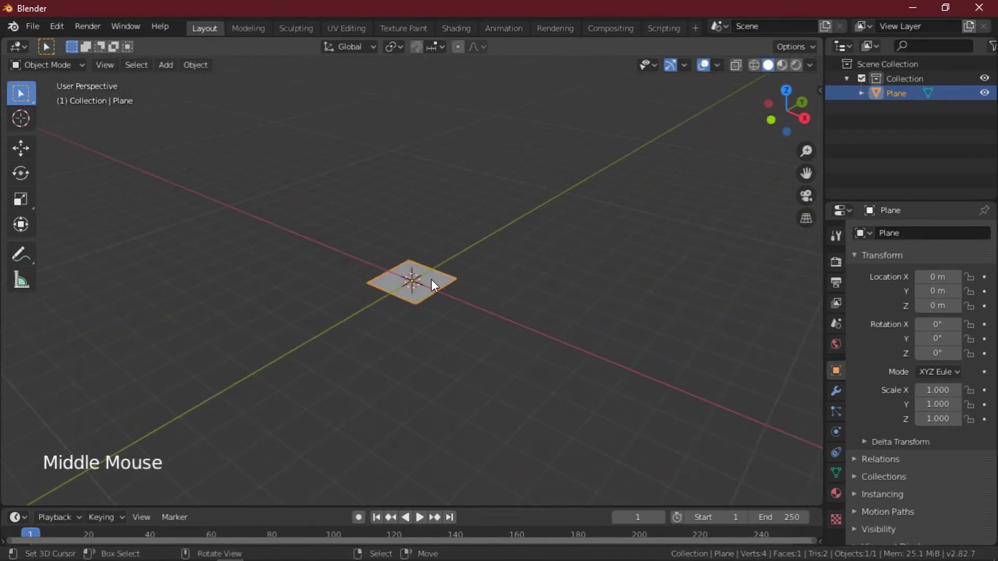
{"action": "middle_click_drag", "start_coordinate": [535, 282], "coordinate": [500, 335]}
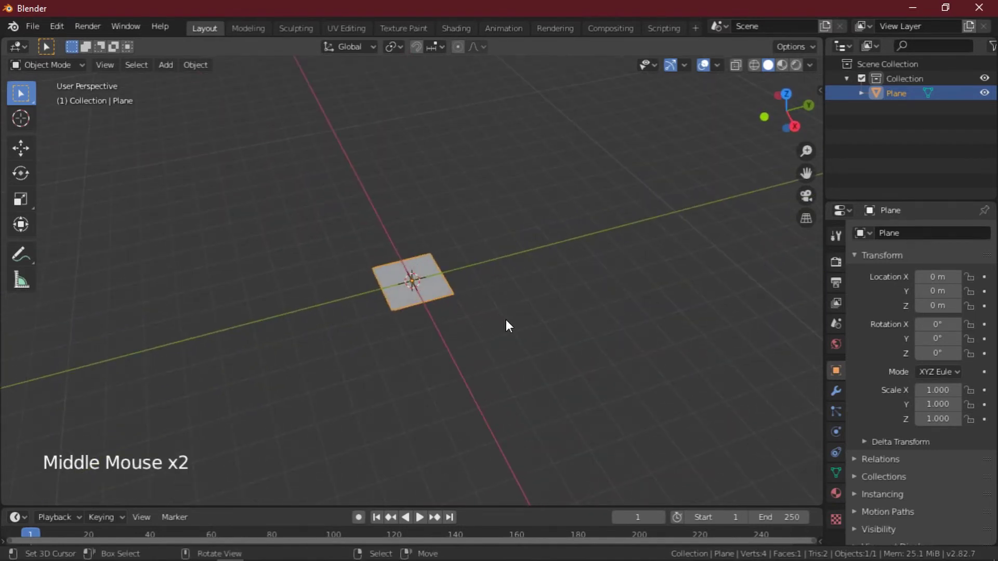
{"action": "key", "text": "s"}
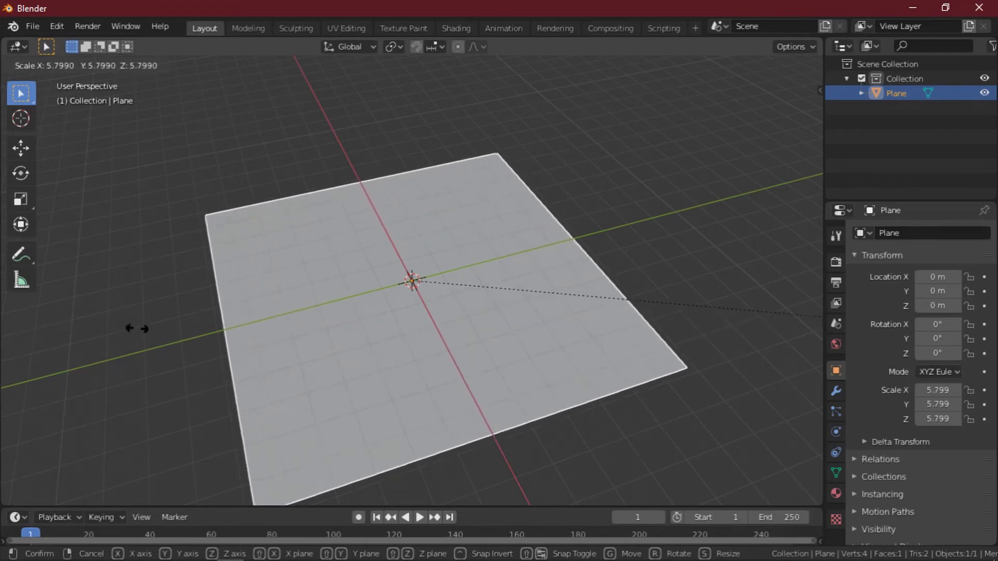
{"action": "left_click", "coordinate": [600, 299]}
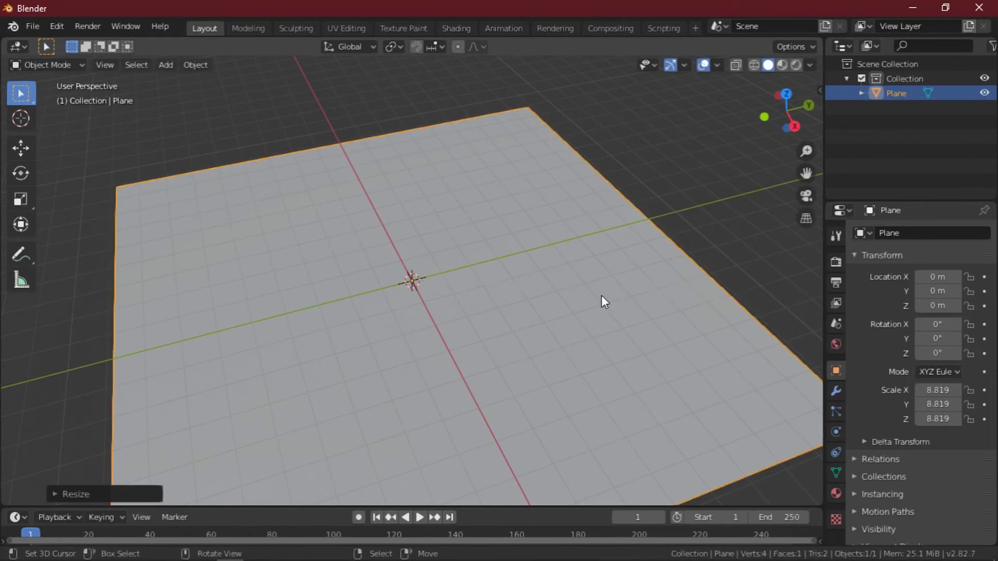
{"action": "scroll", "coordinate": [601, 295], "scroll_direction": "down", "scroll_amount": 4}
{"action": "middle_click_drag", "start_coordinate": [438, 340], "coordinate": [382, 191]}
{"action": "scroll", "coordinate": [468, 299], "scroll_direction": "up", "scroll_amount": 4}
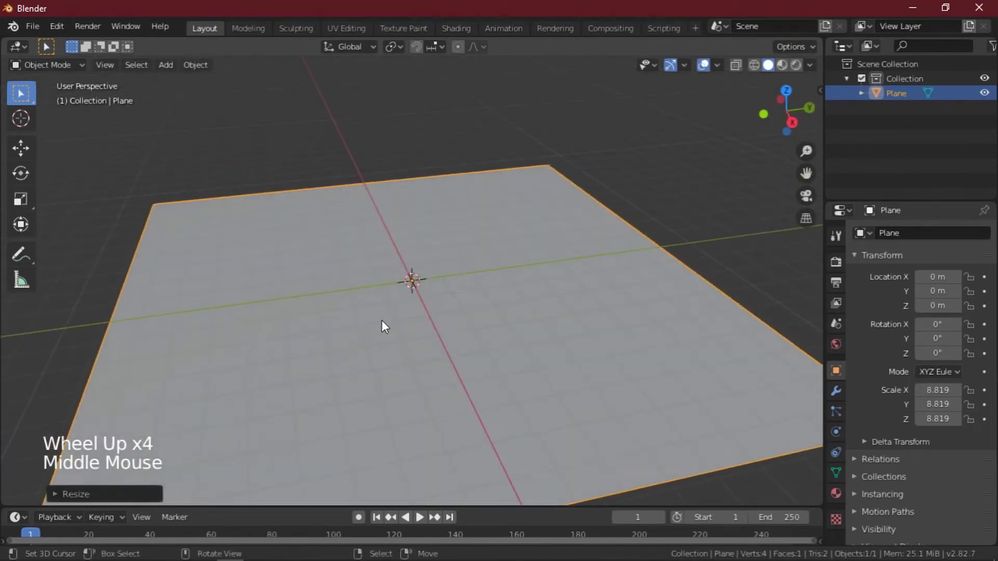
Add a cube mesh at the centre of the floor plane
{"action": "key", "text": "shift+a"}
{"action": "mouse_move", "coordinate": [425, 249]}
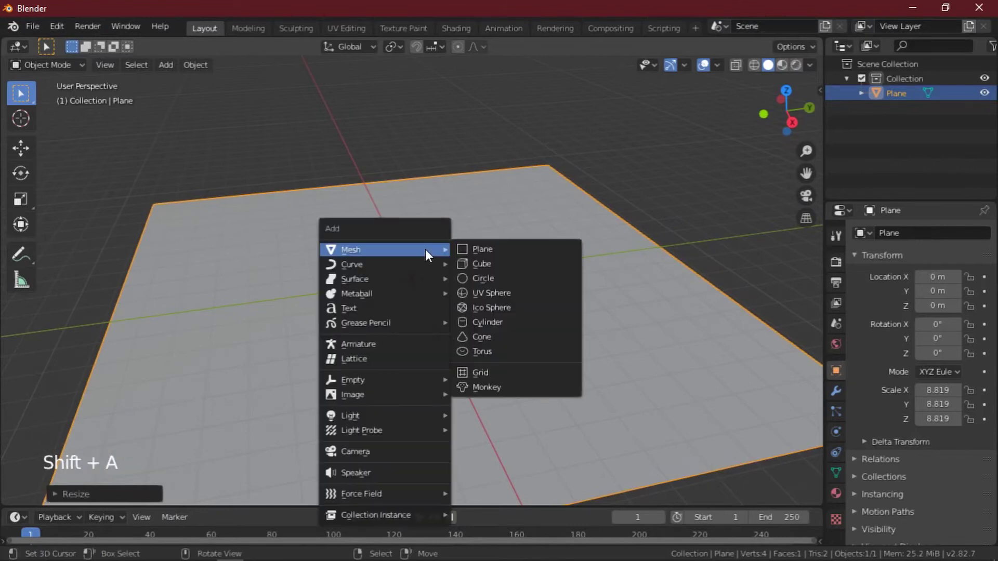
{"action": "left_click", "coordinate": [489, 267]}
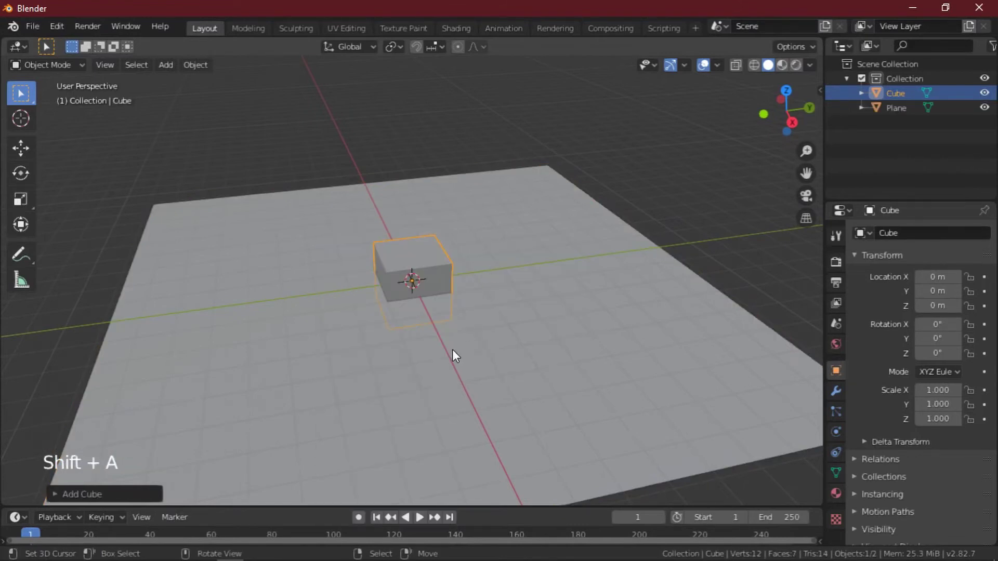
Raise the cube along the Z axis to about 1.01 m so it stands on top of the floor plane
{"action": "middle_click_drag", "start_coordinate": [452, 349], "coordinate": [446, 321]}
{"action": "scroll", "coordinate": [437, 307], "scroll_direction": "up", "scroll_amount": 5}
{"action": "scroll", "coordinate": [450, 313], "scroll_direction": "up", "scroll_amount": 3}
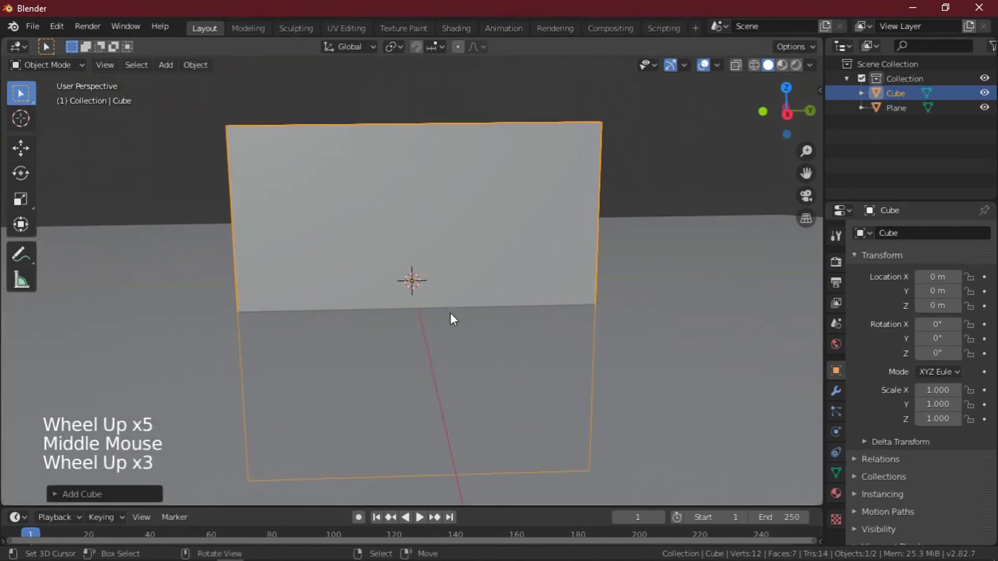
{"action": "key", "text": "g"}
{"action": "key", "text": "z"}
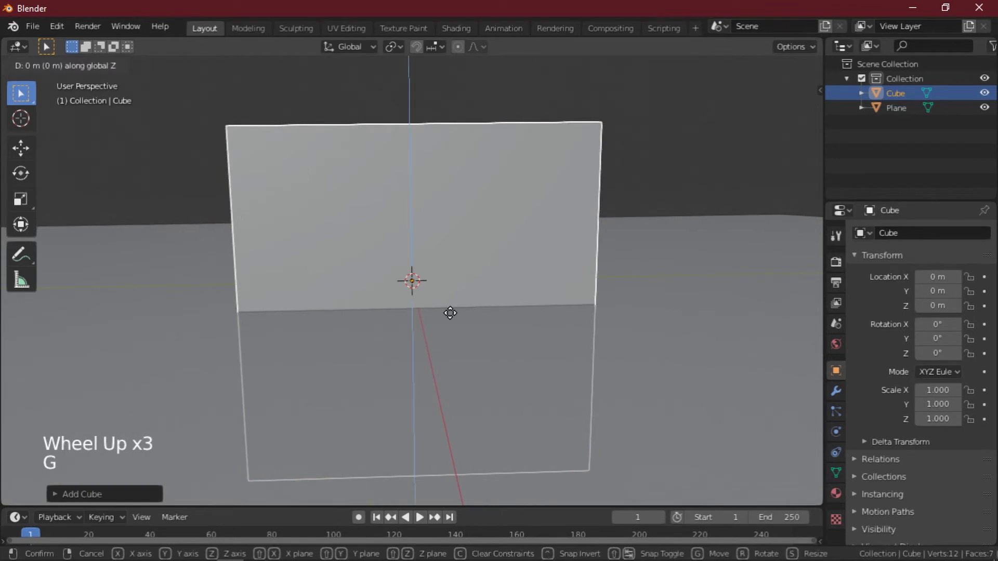
{"action": "left_click", "coordinate": [439, 173]}
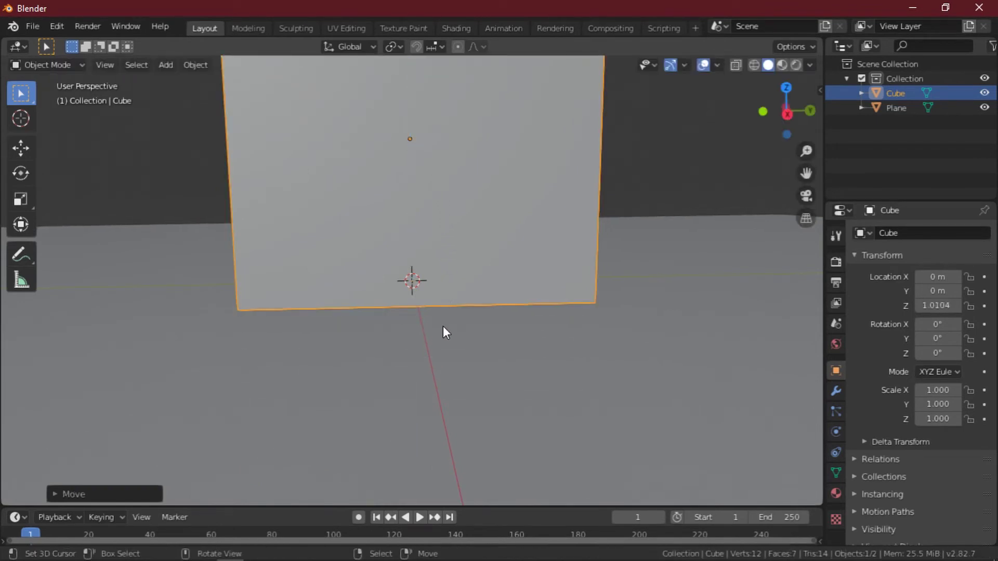
Examine from low, high and side angles how the cube sits on the floor plane
{"action": "middle_click_drag", "start_coordinate": [442, 327], "coordinate": [420, 289]}
{"action": "scroll", "coordinate": [432, 282], "scroll_direction": "down", "scroll_amount": 4}
{"action": "scroll", "coordinate": [432, 282], "scroll_direction": "down", "scroll_amount": 1}
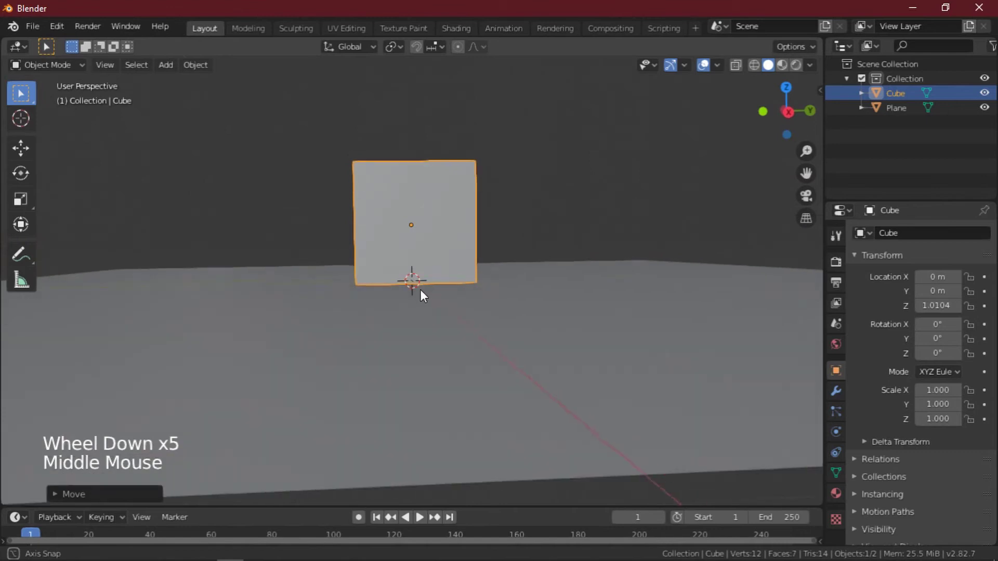
{"action": "scroll", "coordinate": [507, 281], "scroll_direction": "down", "scroll_amount": 5}
{"action": "middle_click_drag", "start_coordinate": [508, 281], "coordinate": [506, 370]}
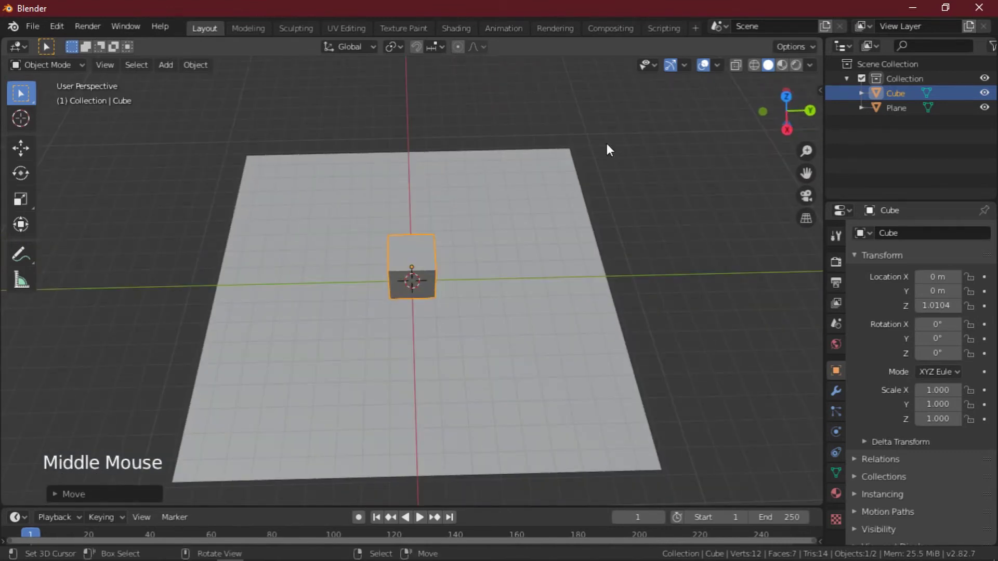
{"action": "scroll", "coordinate": [523, 406], "scroll_direction": "down", "scroll_amount": 1}
{"action": "middle_click_drag", "start_coordinate": [523, 406], "coordinate": [452, 307]}
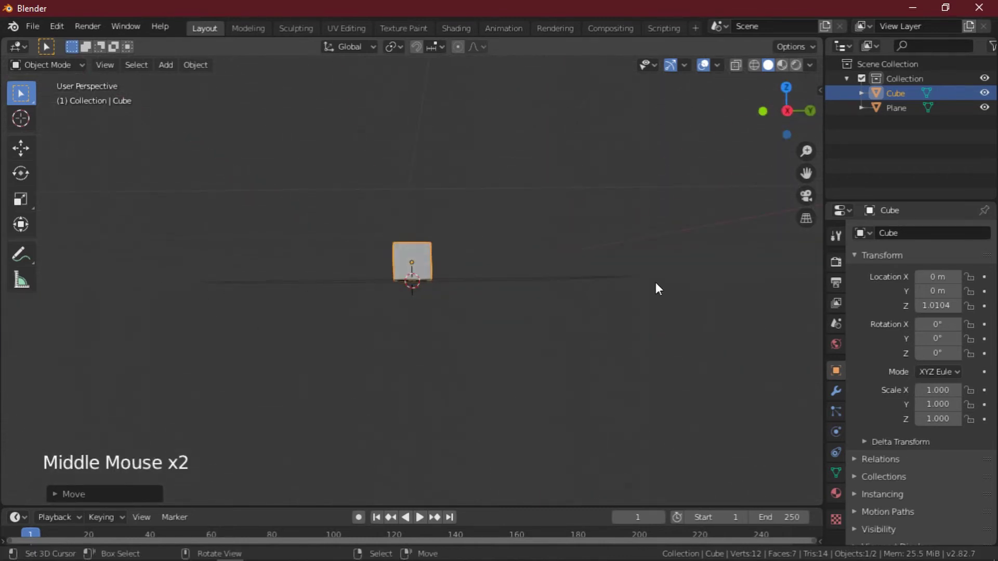
{"action": "middle_click_drag", "start_coordinate": [656, 288], "coordinate": [551, 291]}
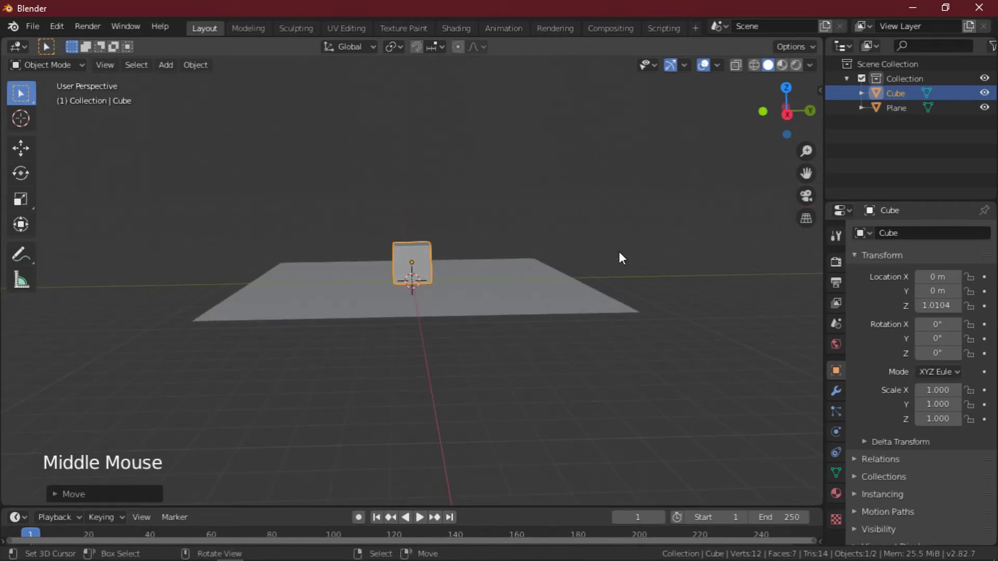
{"action": "middle_click_drag", "start_coordinate": [494, 457], "coordinate": [168, 358]}
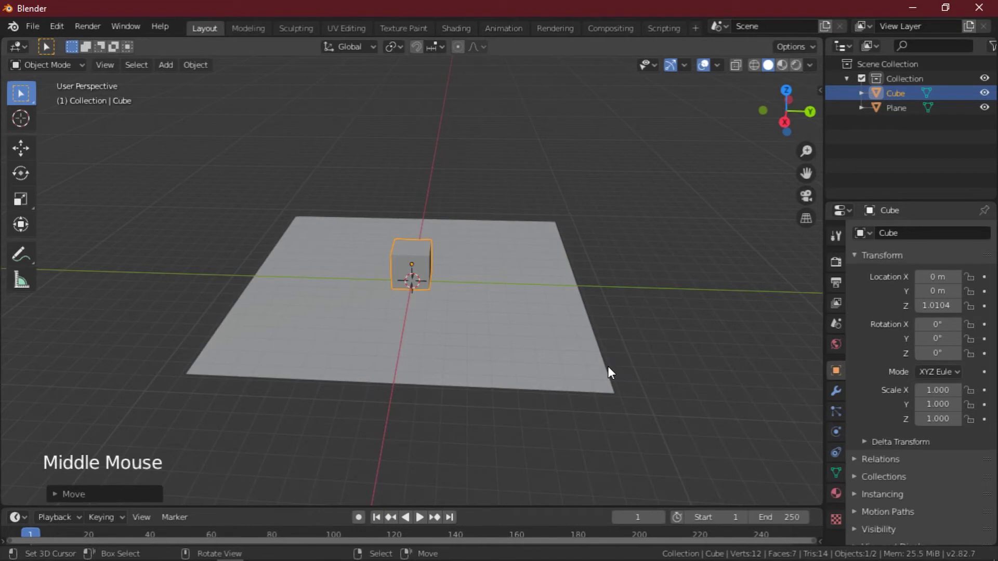
{"action": "scroll", "coordinate": [457, 268], "scroll_direction": "up", "scroll_amount": 5}
{"action": "middle_click_drag", "start_coordinate": [457, 268], "coordinate": [510, 319]}
{"action": "scroll", "coordinate": [457, 282], "scroll_direction": "up", "scroll_amount": 1}
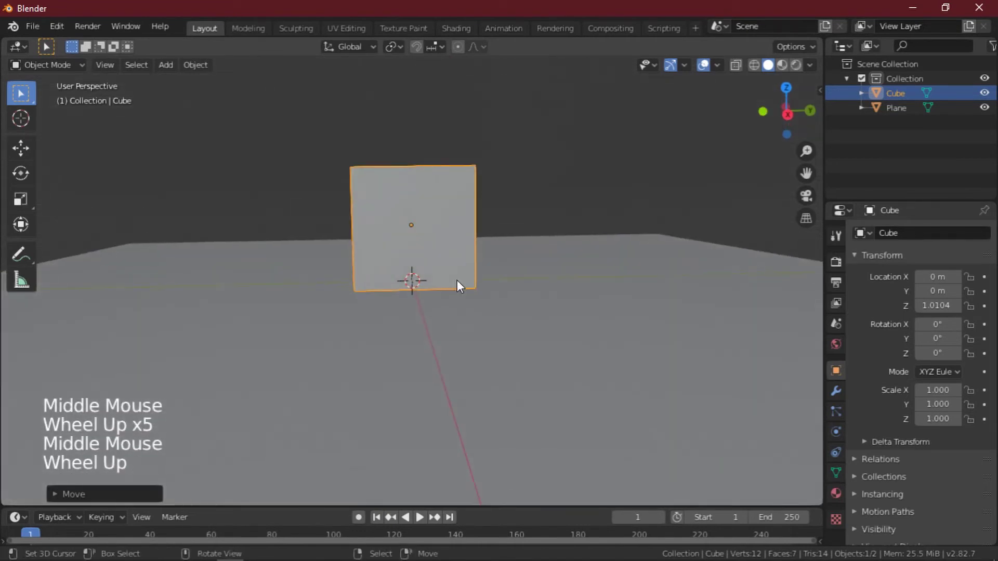
{"action": "scroll", "coordinate": [559, 335], "scroll_direction": "down", "scroll_amount": 4}
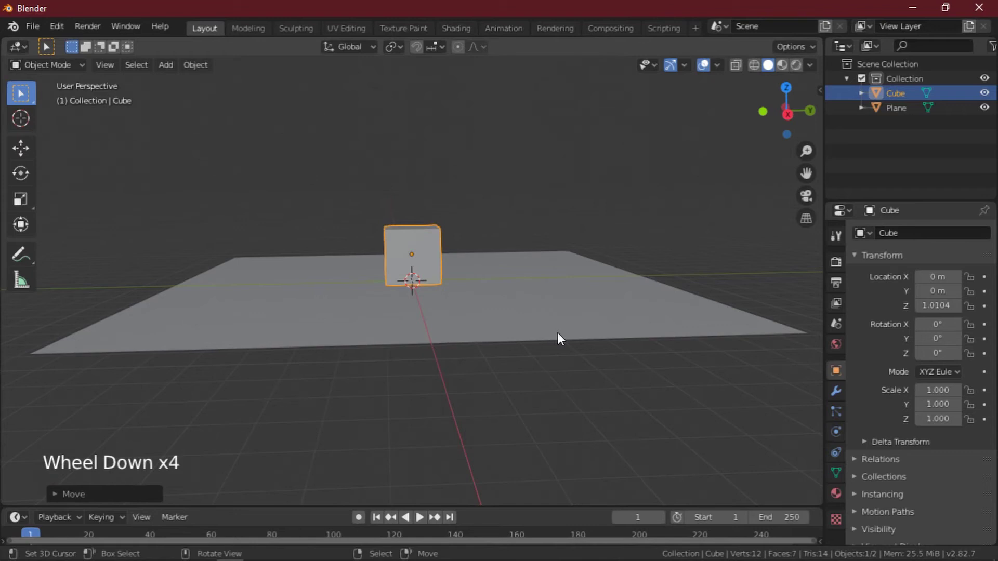
In front orthographic view, lower the cube along Z to about 1.002 m so its base meets the floor line
{"action": "key", "text": "KP_1"}
{"action": "key", "text": "KP_3"}
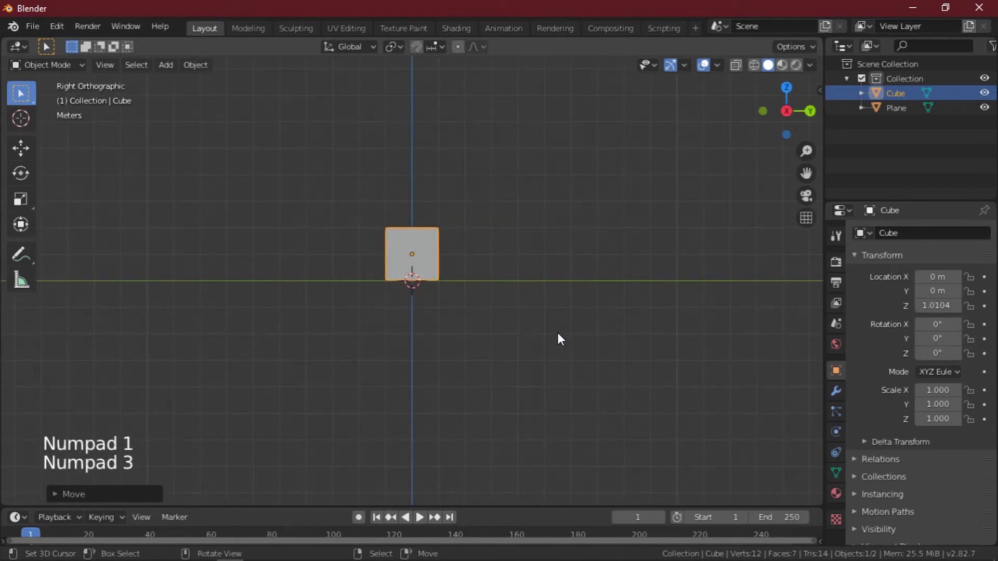
{"action": "key", "text": "KP_1"}
{"action": "scroll", "coordinate": [408, 280], "scroll_direction": "up", "scroll_amount": 16}
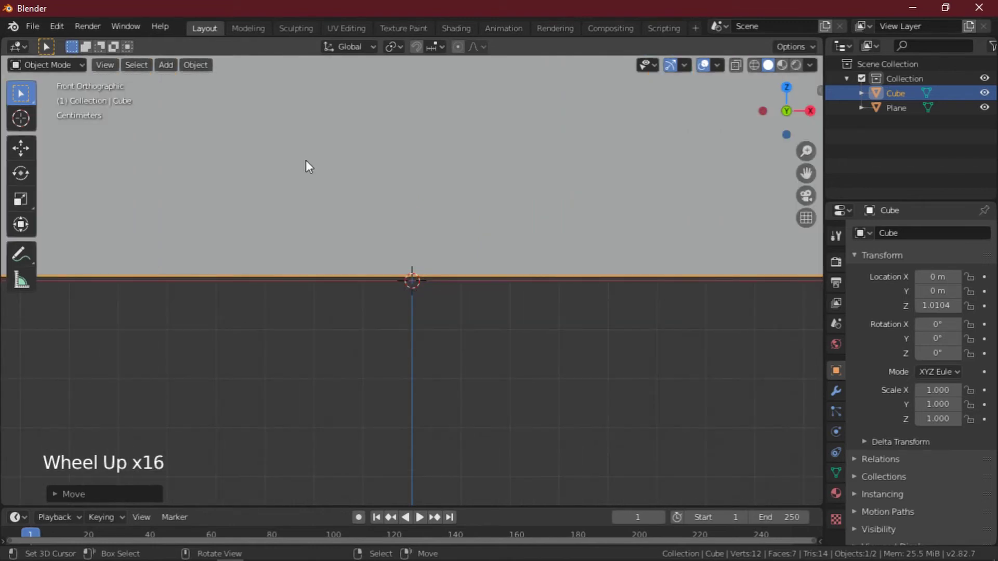
{"action": "scroll", "coordinate": [416, 281], "scroll_direction": "up", "scroll_amount": 4}
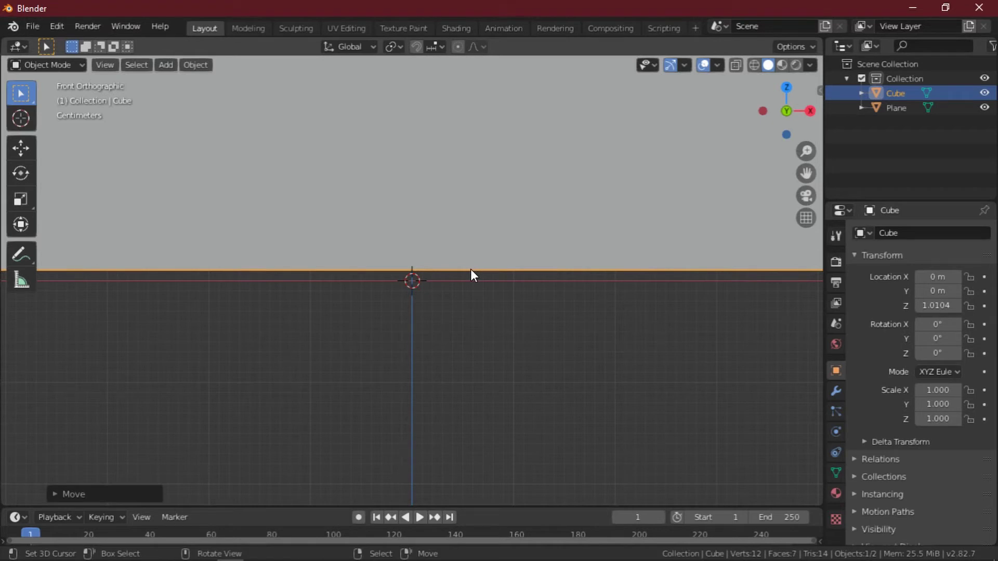
{"action": "key", "text": "g"}
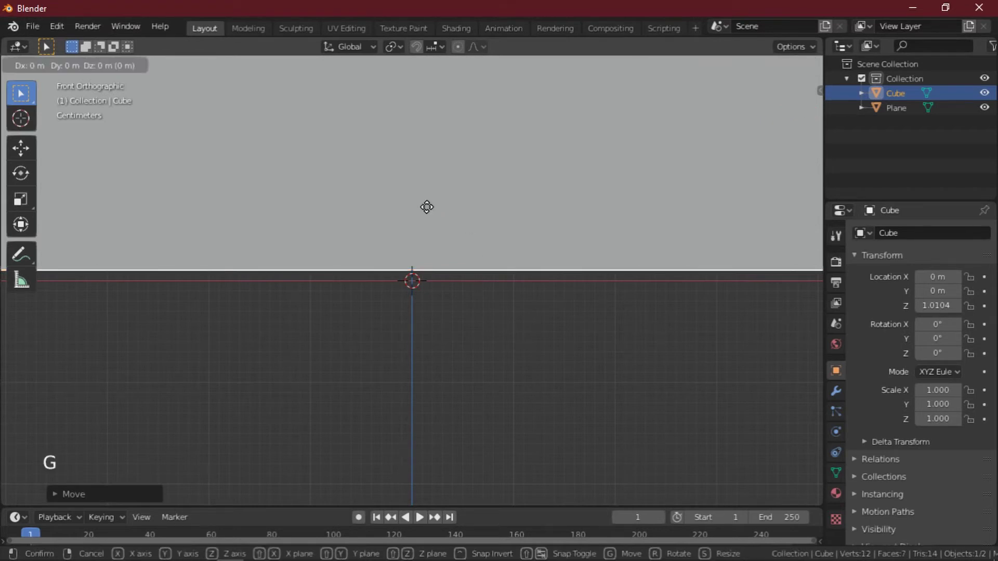
{"action": "key", "text": "z"}
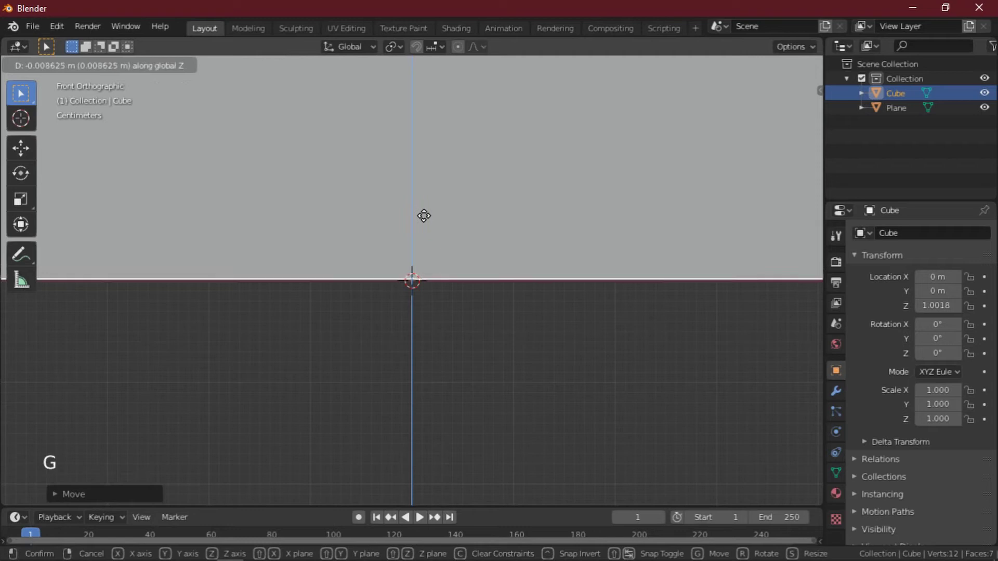
{"action": "left_click", "coordinate": [424, 214]}
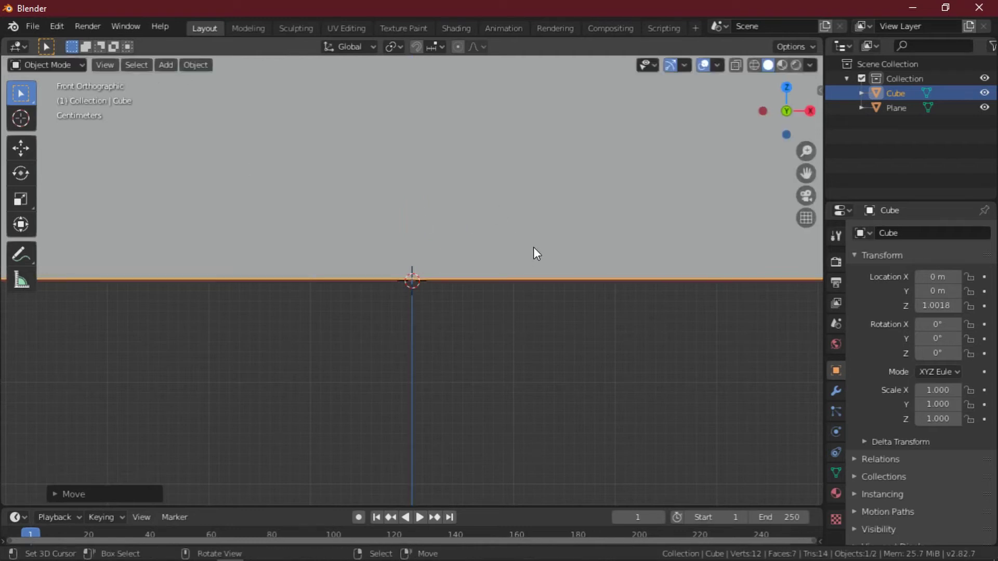
Inspect the lowered cube's contact with the floor in perspective, from below, the side and above
{"action": "scroll", "coordinate": [595, 257], "scroll_direction": "down", "scroll_amount": 2}
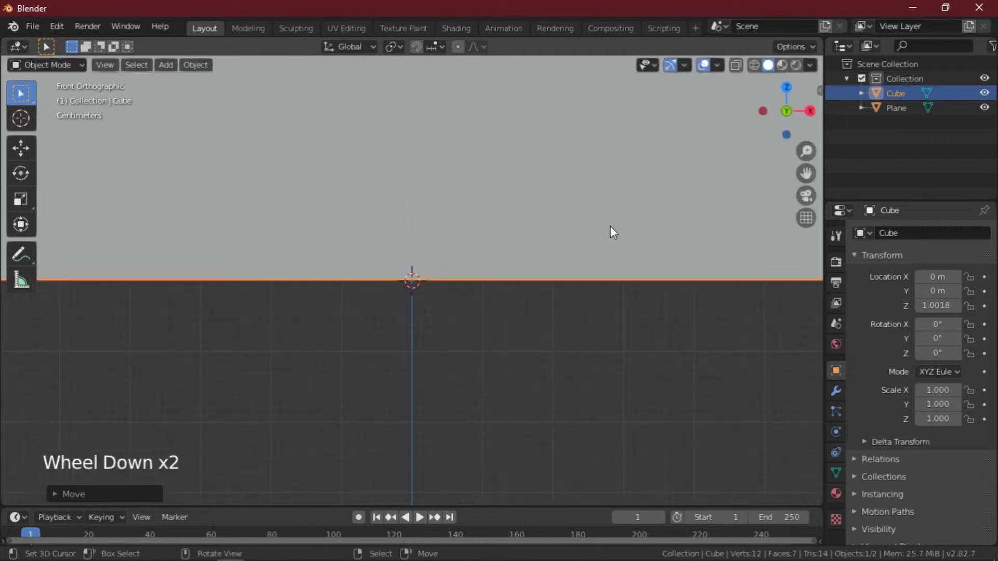
{"action": "middle_click_drag", "start_coordinate": [548, 208], "coordinate": [582, 251]}
{"action": "scroll", "coordinate": [580, 249], "scroll_direction": "down", "scroll_amount": 10}
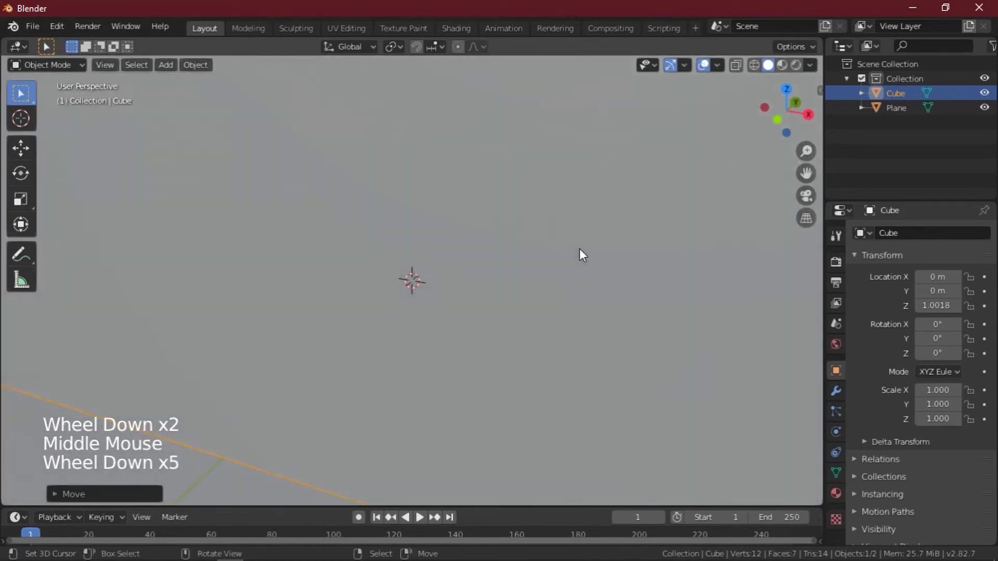
{"action": "mouse_move", "coordinate": [627, 290]}
{"action": "middle_mouse_down"}
{"action": "mouse_move", "coordinate": [640, 310]}
{"action": "mouse_move", "coordinate": [569, 279]}
{"action": "mouse_move", "coordinate": [550, 293]}
{"action": "mouse_move", "coordinate": [554, 302]}
{"action": "middle_mouse_up"}
{"action": "scroll", "coordinate": [564, 278], "scroll_direction": "down", "scroll_amount": 6}
{"action": "middle_click_drag", "start_coordinate": [436, 263], "coordinate": [432, 261]}
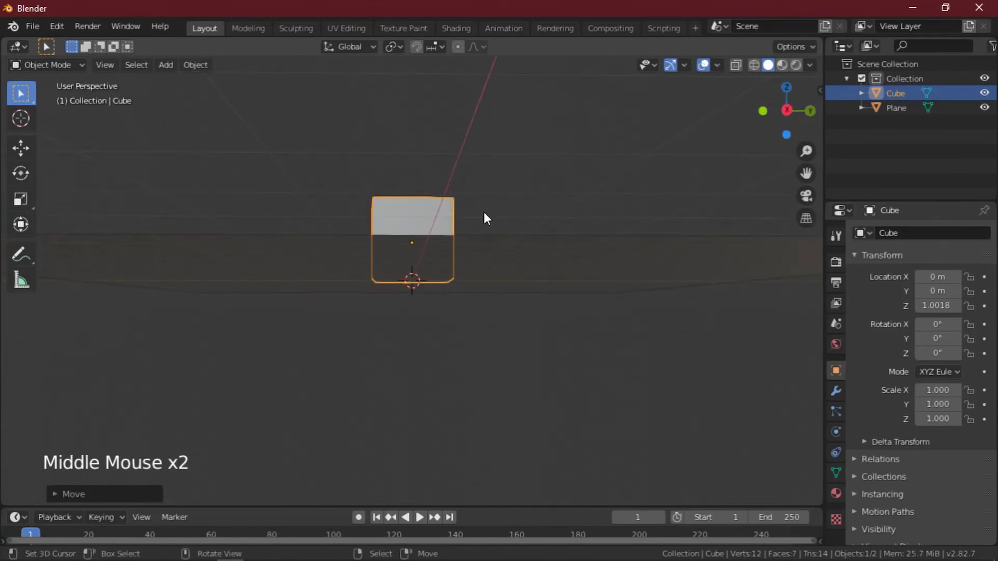
{"action": "middle_click_drag", "start_coordinate": [484, 217], "coordinate": [413, 281]}
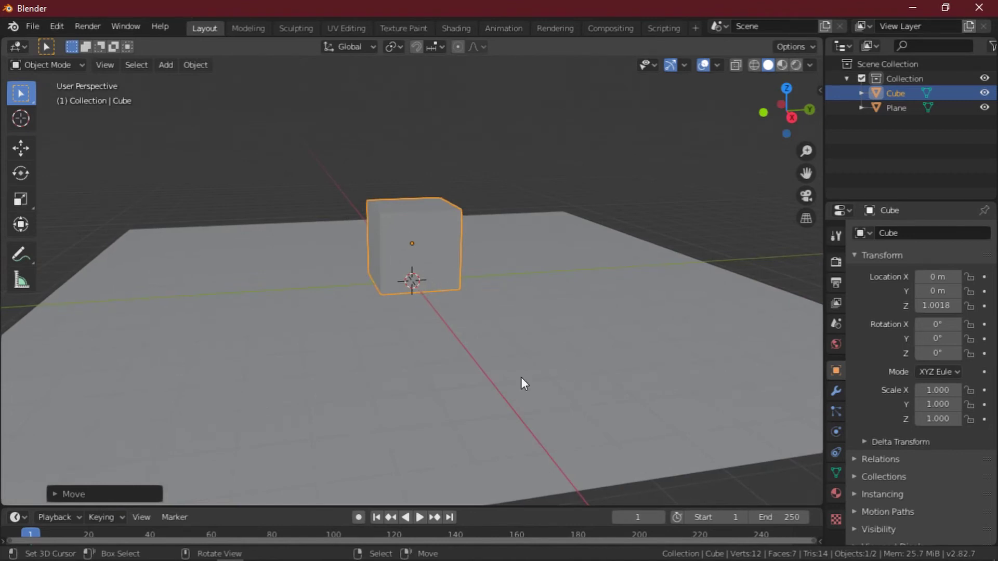
{"action": "middle_click_drag", "start_coordinate": [395, 313], "coordinate": [392, 269]}
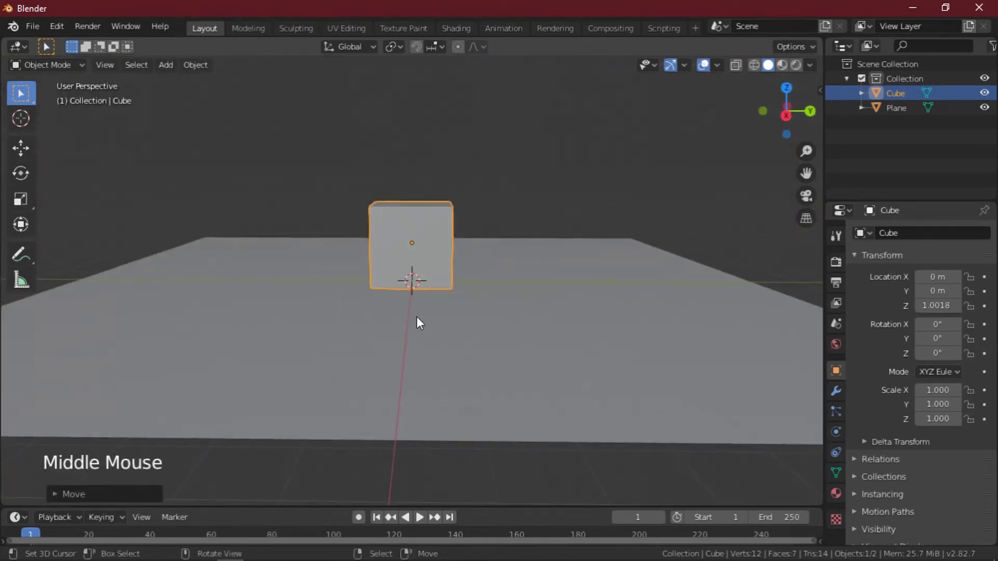
{"action": "middle_click_drag", "start_coordinate": [187, 349], "coordinate": [450, 394]}
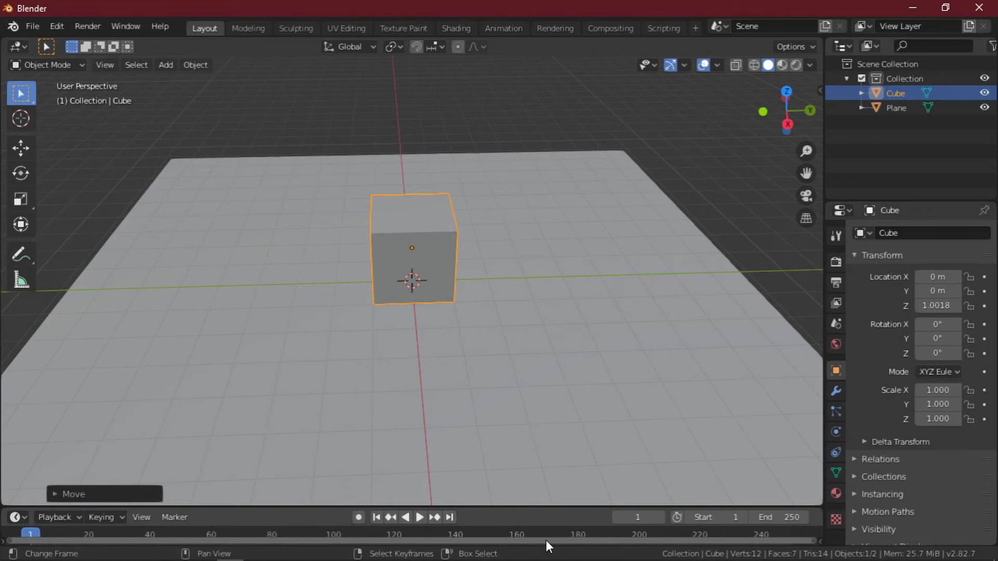
Enlarge the timeline area and set the animation's end frame to 120
{"action": "left_click_drag", "start_coordinate": [499, 507], "coordinate": [508, 406]}
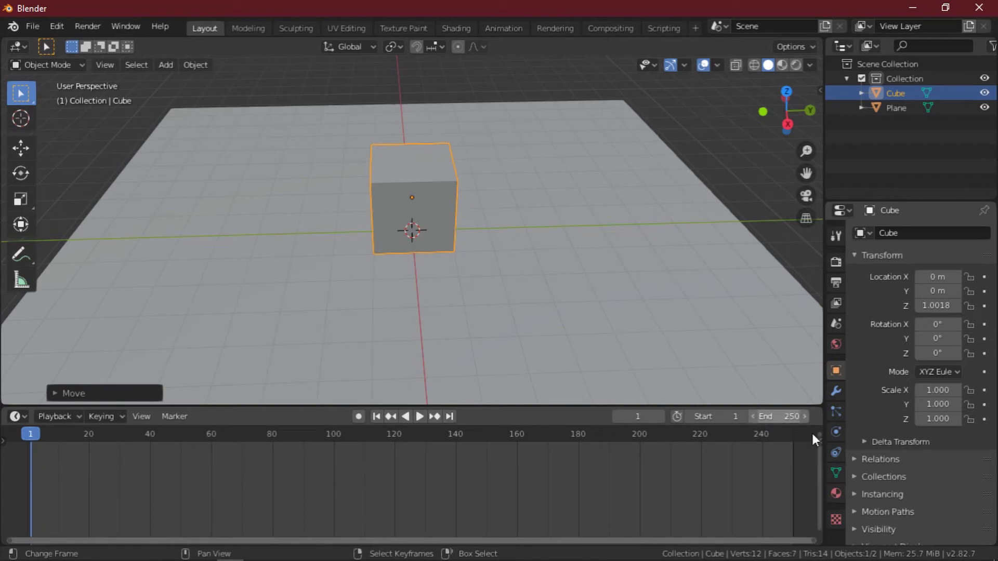
{"action": "left_click", "coordinate": [793, 416]}
{"action": "type", "text": "1"}
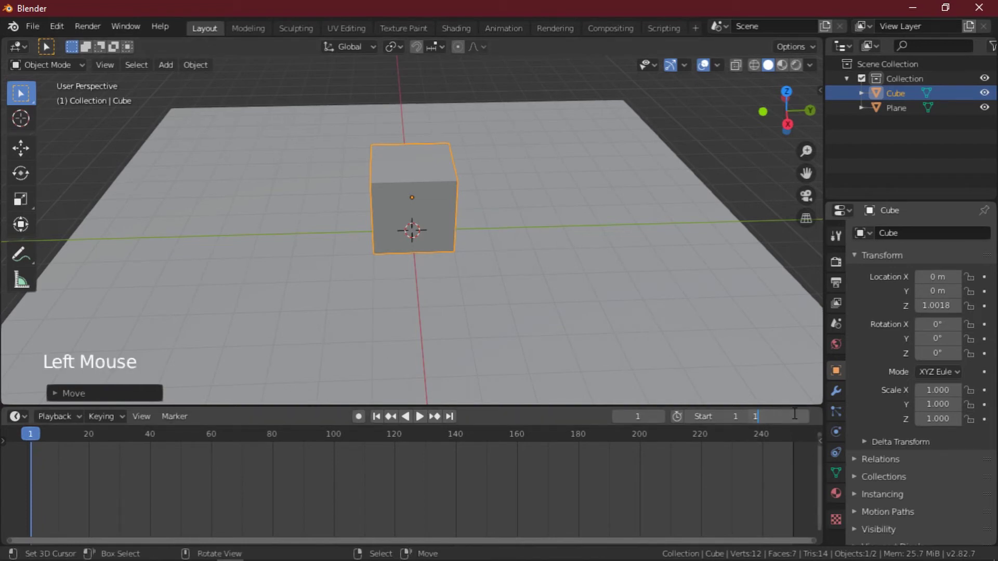
{"action": "type", "text": "20"}
{"action": "key", "text": "Return"}
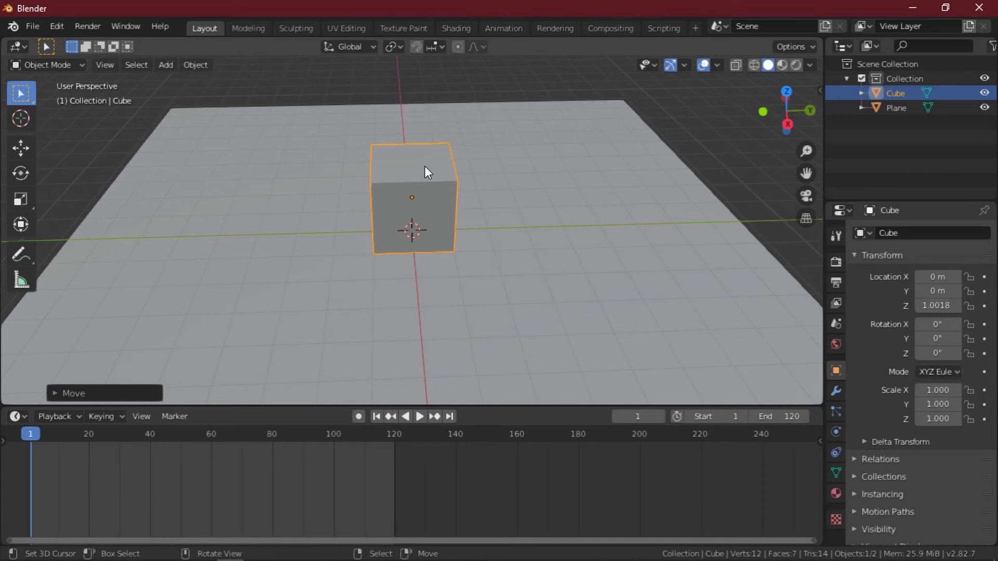
Insert a Location keyframe for the cube at frame 1
{"action": "key", "text": "i"}
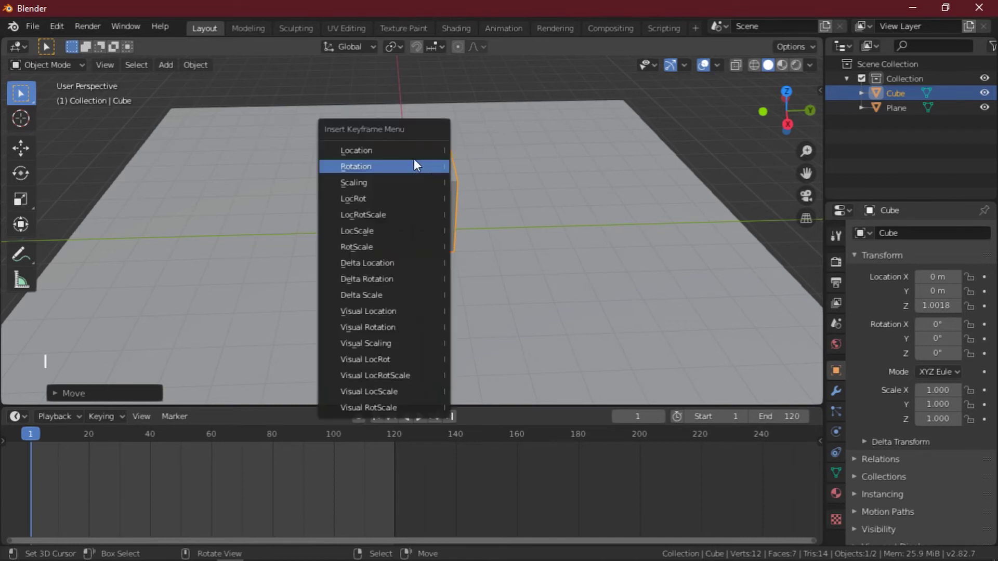
{"action": "left_click", "coordinate": [381, 152]}
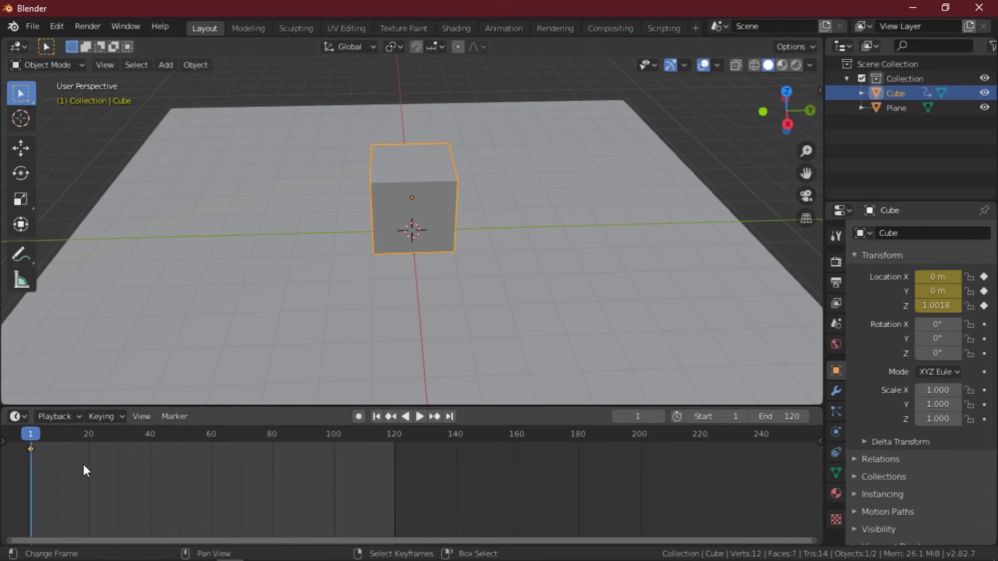
{"action": "right_click", "coordinate": [20, 452]}
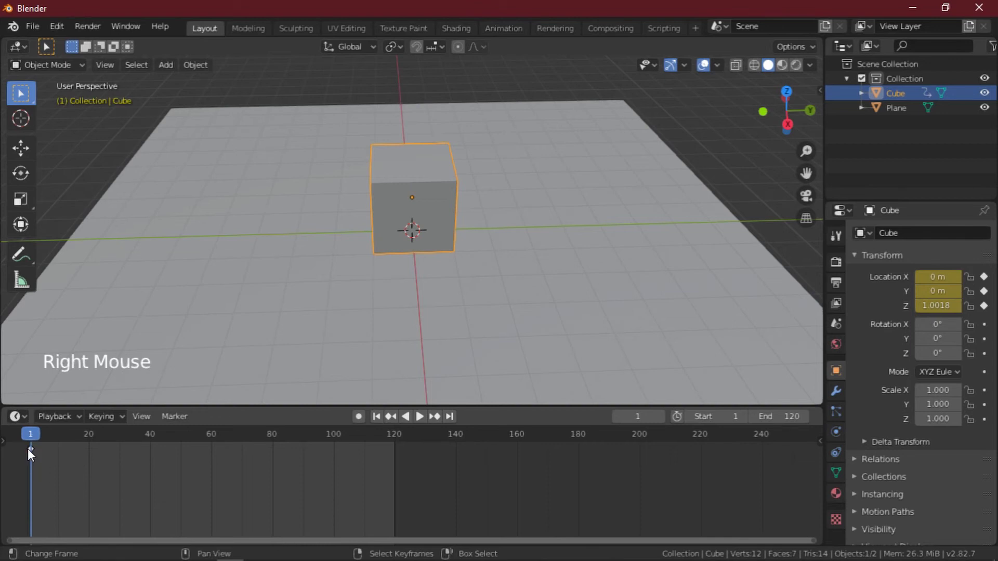
{"action": "right_click", "coordinate": [16, 457]}
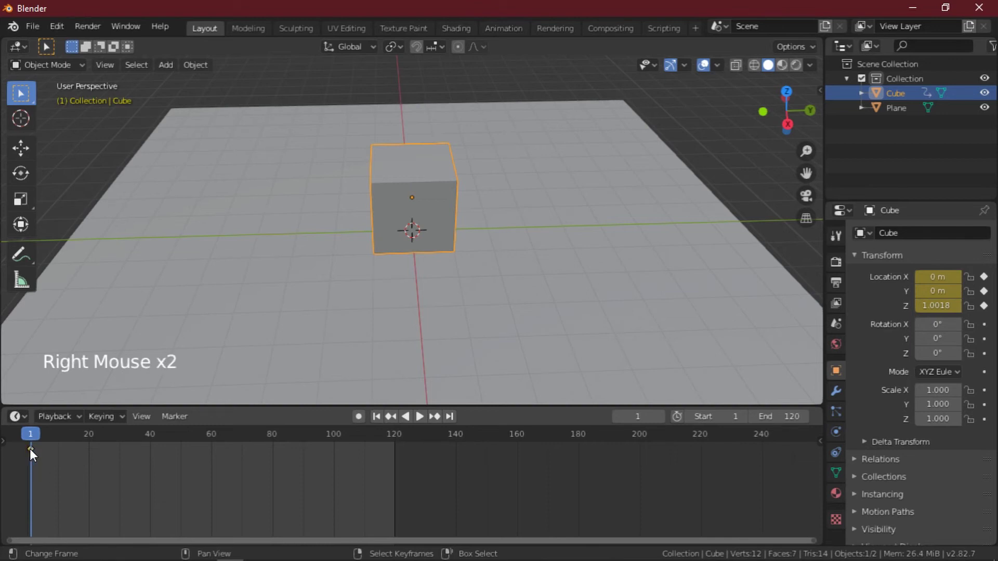
{"action": "right_click", "coordinate": [72, 478]}
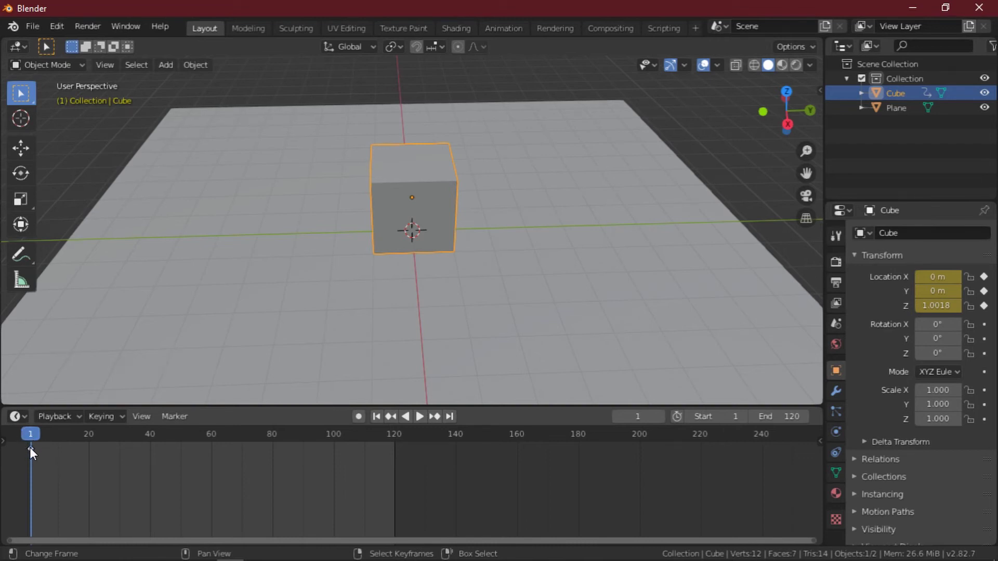
{"action": "right_click", "coordinate": [419, 168]}
Go to frame 120 and move the cube along the Y axis to about -6.27 m
{"action": "key", "text": "shift+Right"}
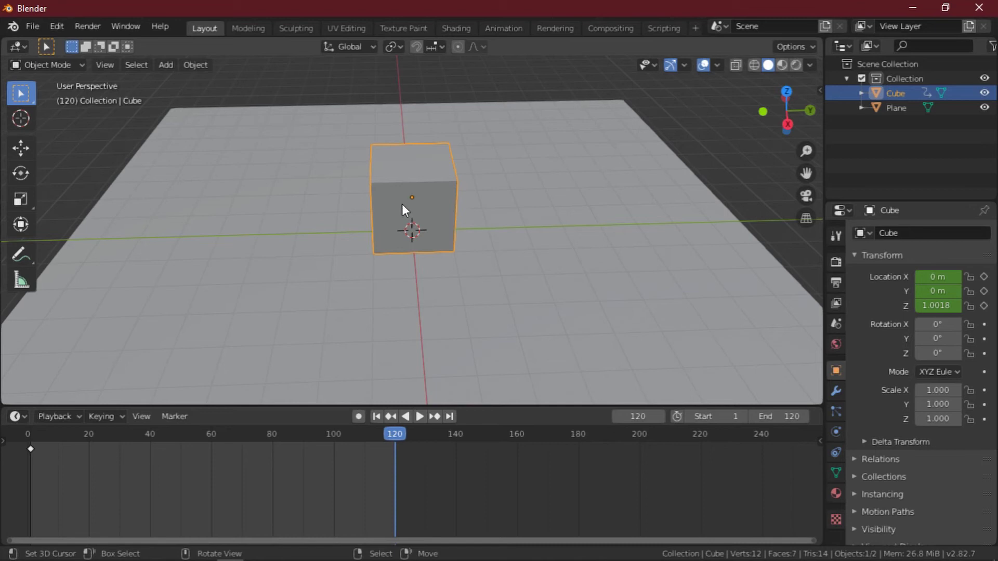
{"action": "key", "text": "g"}
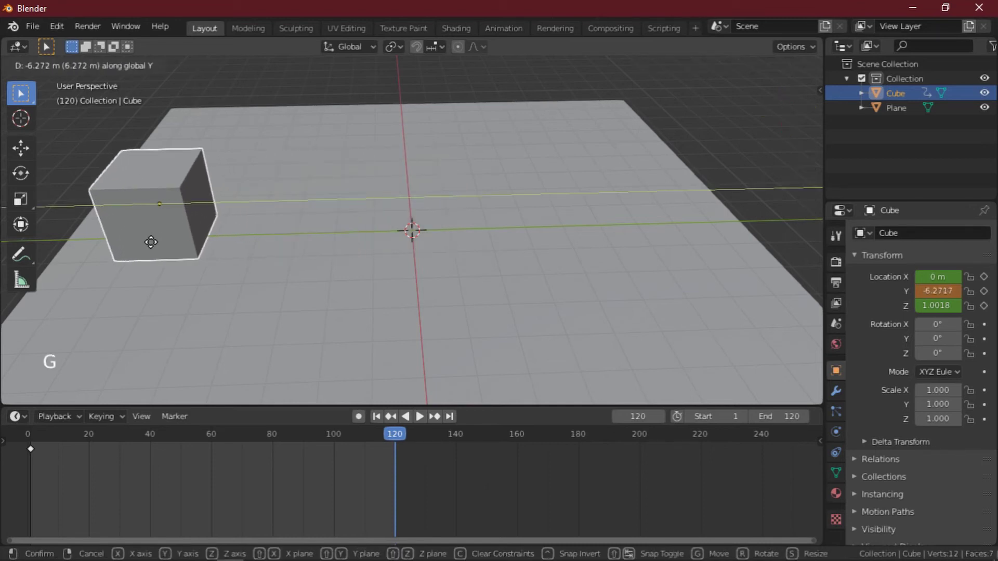
{"action": "left_click", "coordinate": [151, 242]}
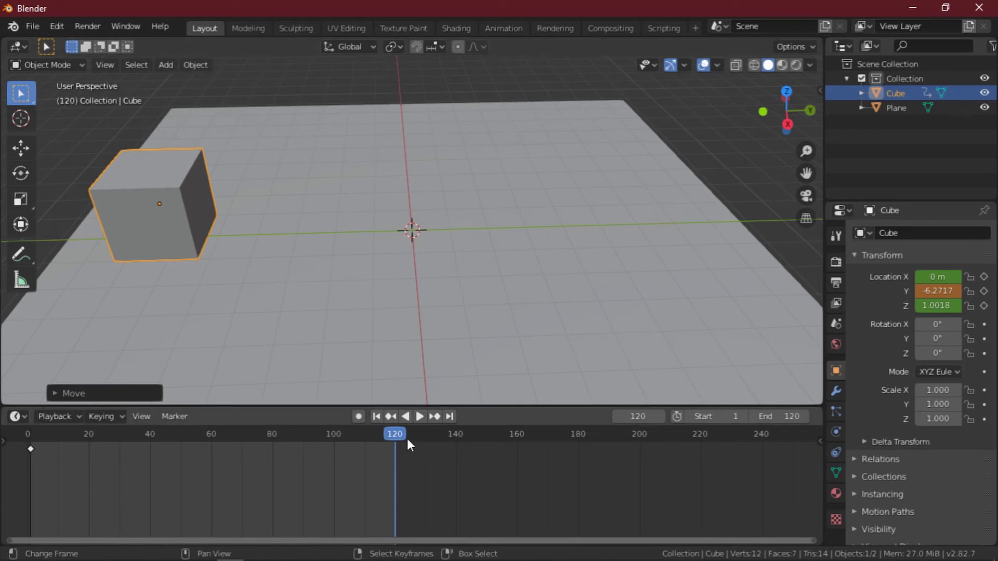
At frame 120, move the cube along the Y axis to about -6.39 m and insert a Location keyframe
{"action": "left_click", "coordinate": [371, 436]}
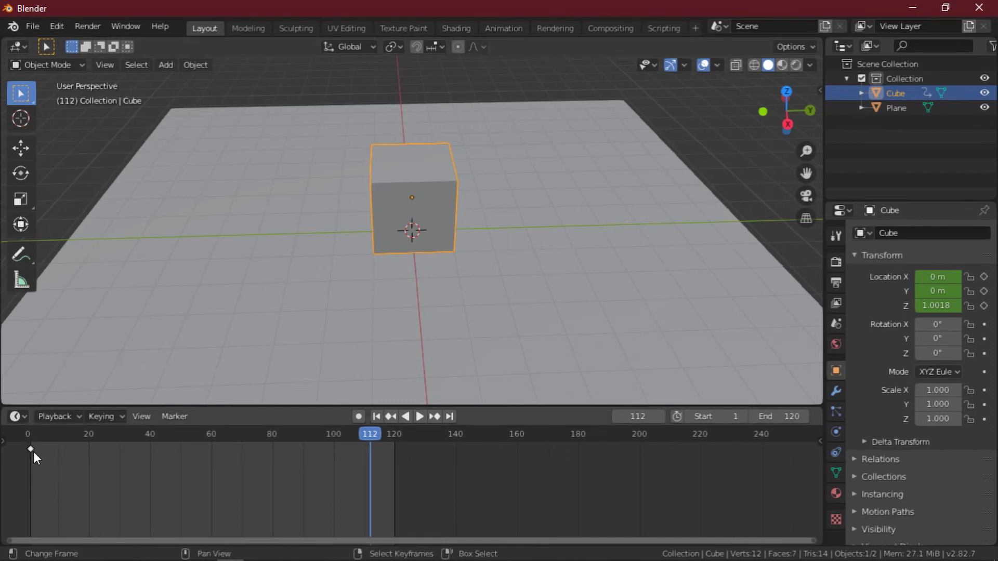
{"action": "left_click_drag", "start_coordinate": [374, 438], "coordinate": [395, 445]}
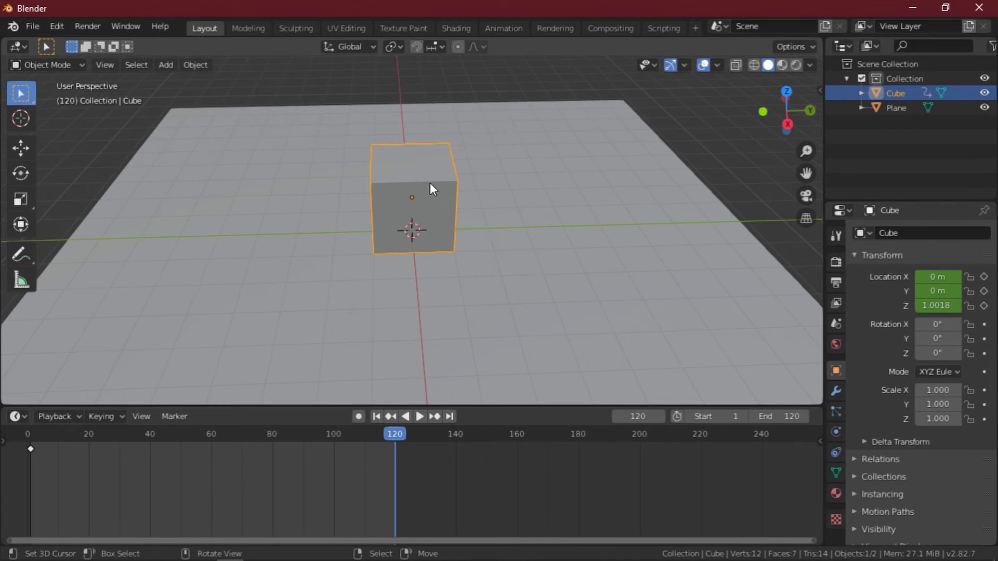
{"action": "key", "text": "g"}
{"action": "key", "text": "y"}
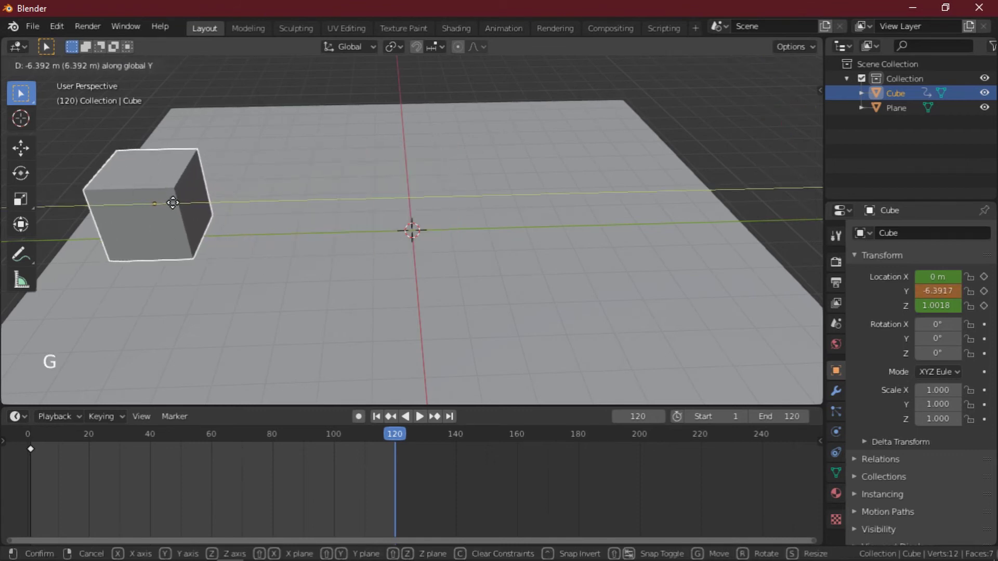
{"action": "left_click", "coordinate": [173, 202]}
{"action": "key", "text": "i"}
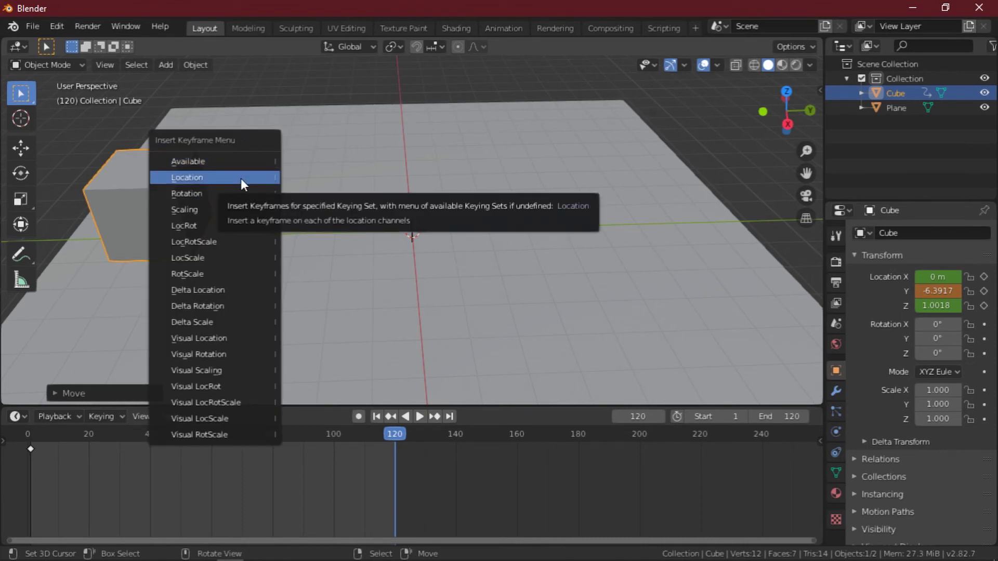
{"action": "left_click", "coordinate": [241, 179]}
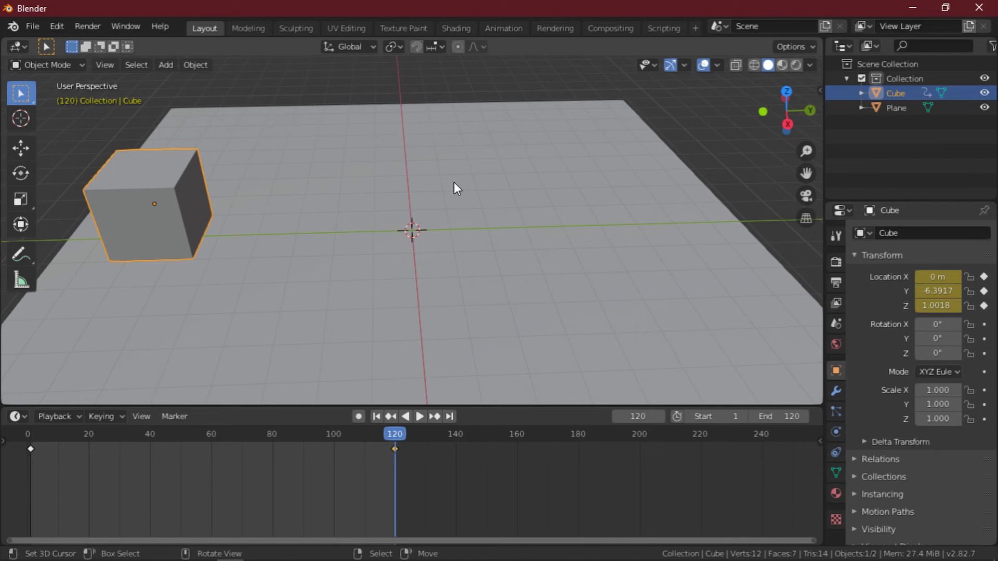
Play the animation from frame 1 to check the cube's movement, stopping it partway
{"action": "key", "text": "shift+Left"}
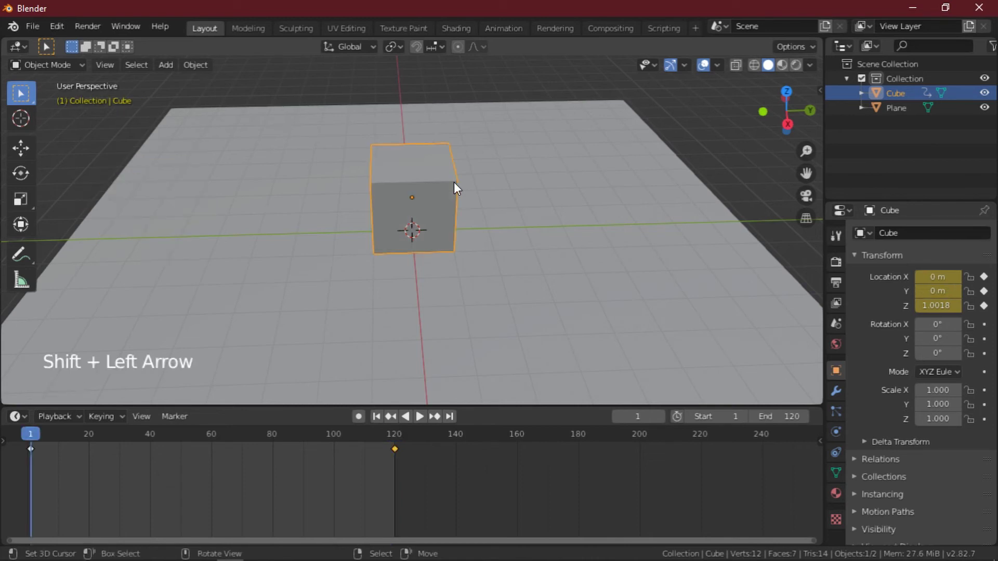
{"action": "key", "text": "shift"}
{"action": "key", "text": "shift+space"}
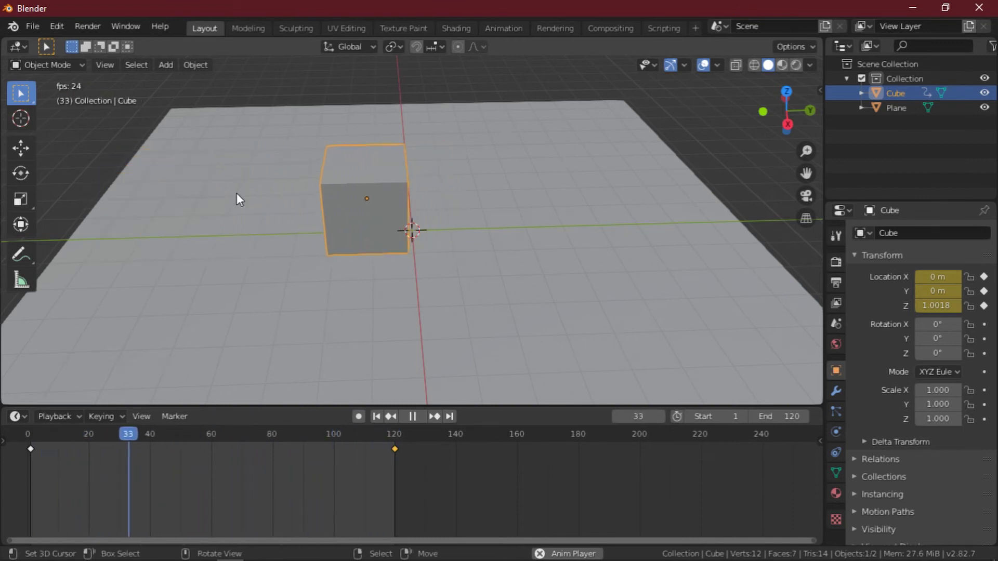
{"action": "key", "text": "shift+space"}
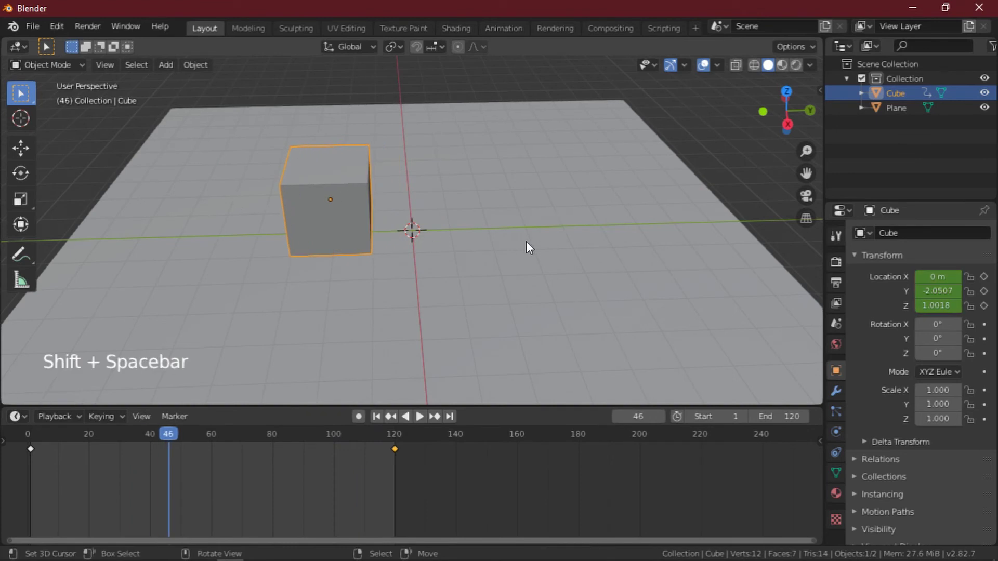
{"action": "middle_click_drag", "start_coordinate": [545, 183], "coordinate": [515, 220]}
{"action": "scroll", "coordinate": [495, 242], "scroll_direction": "down", "scroll_amount": 4}
{"action": "scroll", "coordinate": [456, 245], "scroll_direction": "up", "scroll_amount": 4}
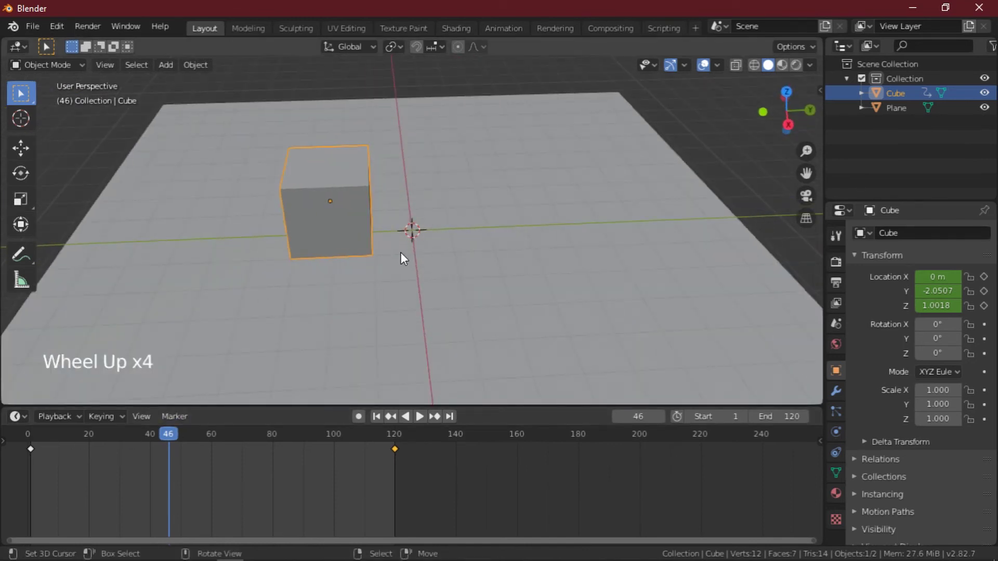
Return to frame 1 and add a camera to the scene
{"action": "key", "text": "shift+Left"}
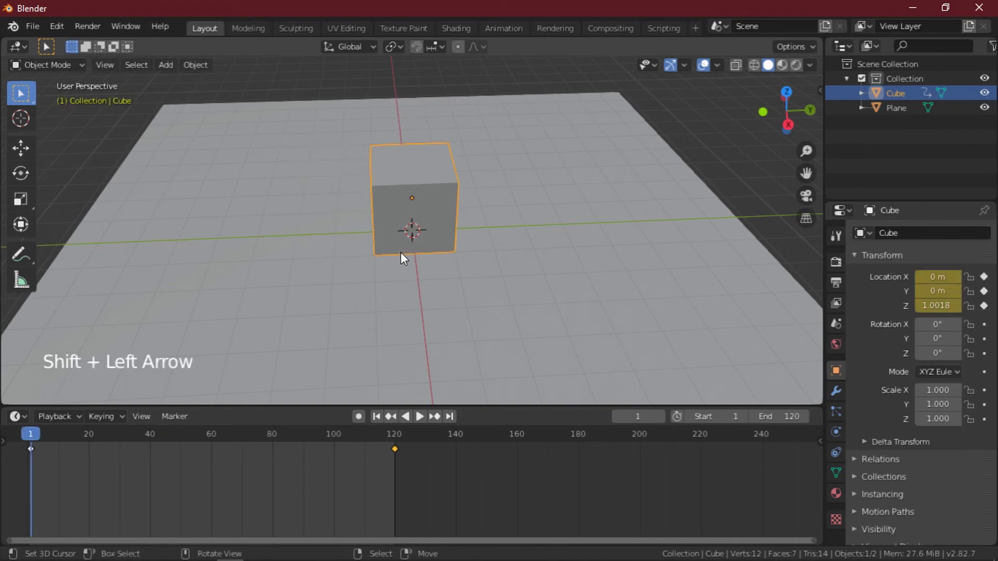
{"action": "mouse_move", "coordinate": [460, 195]}
{"action": "middle_mouse_down"}
{"action": "mouse_move", "coordinate": [448, 221]}
{"action": "mouse_move", "coordinate": [447, 204]}
{"action": "middle_mouse_up"}
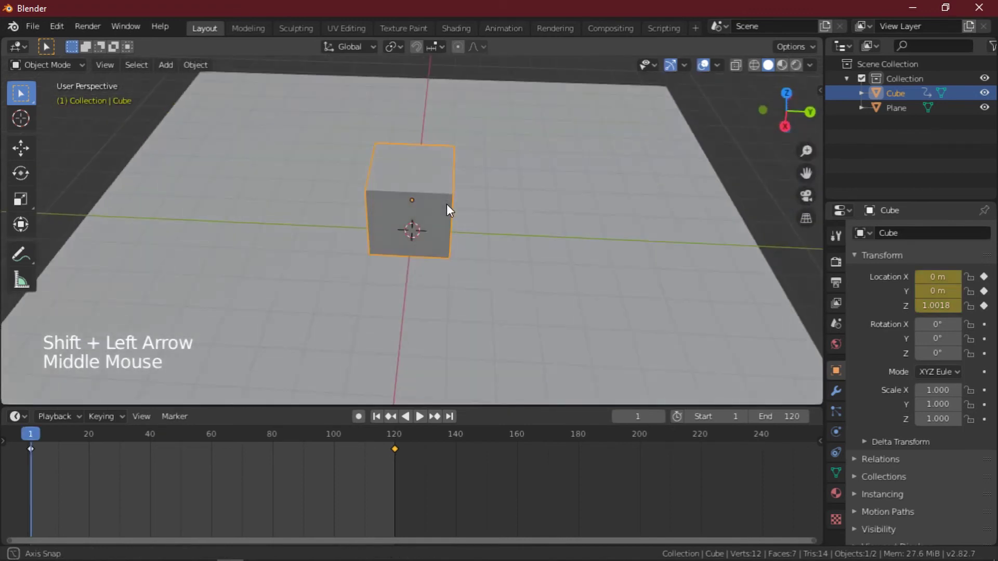
{"action": "key", "text": "shift+a"}
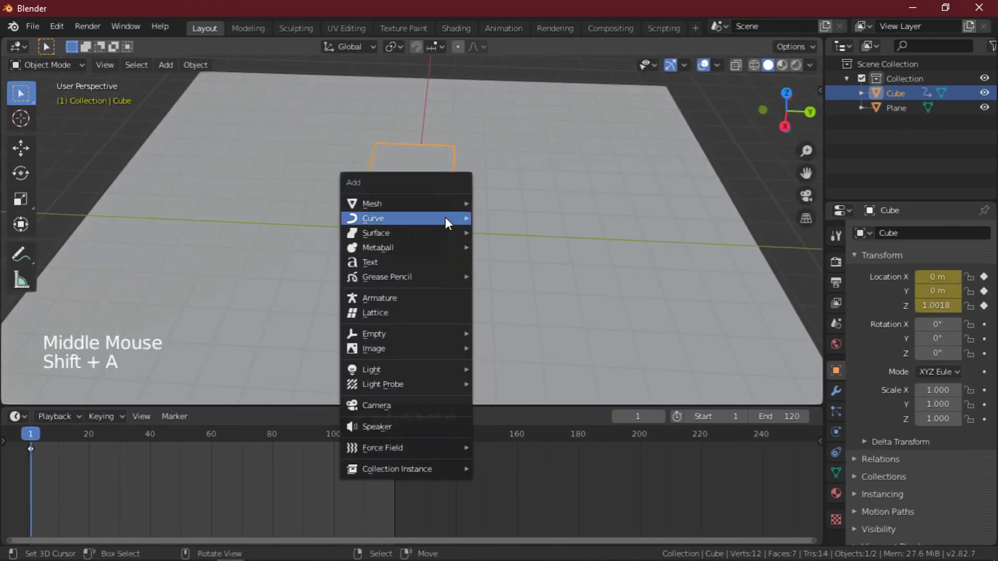
{"action": "left_click", "coordinate": [402, 410]}
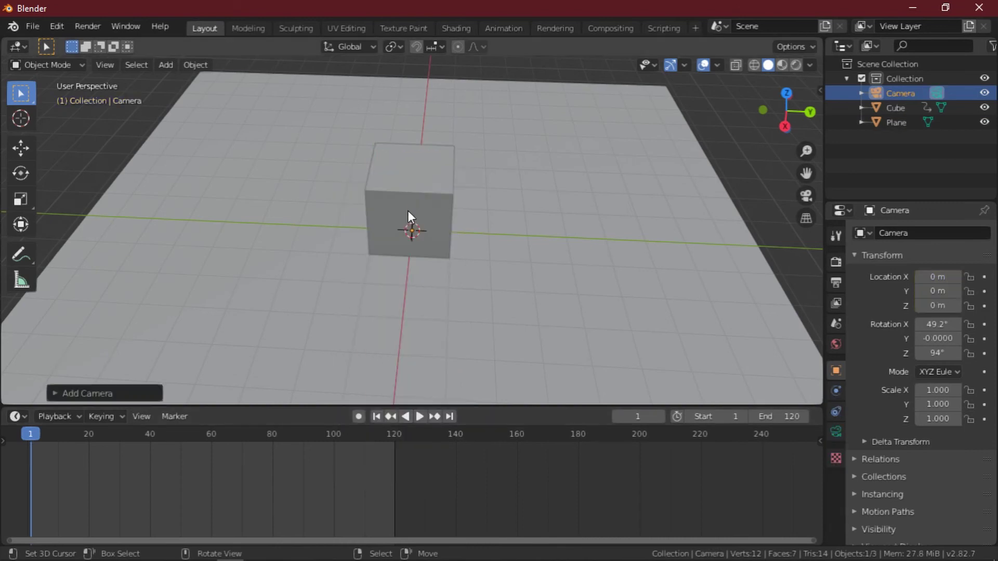
Lift the camera to a height of about 3.47 m and move it along the X axis to about 12.02 m
{"action": "middle_click_drag", "start_coordinate": [538, 314], "coordinate": [566, 211]}
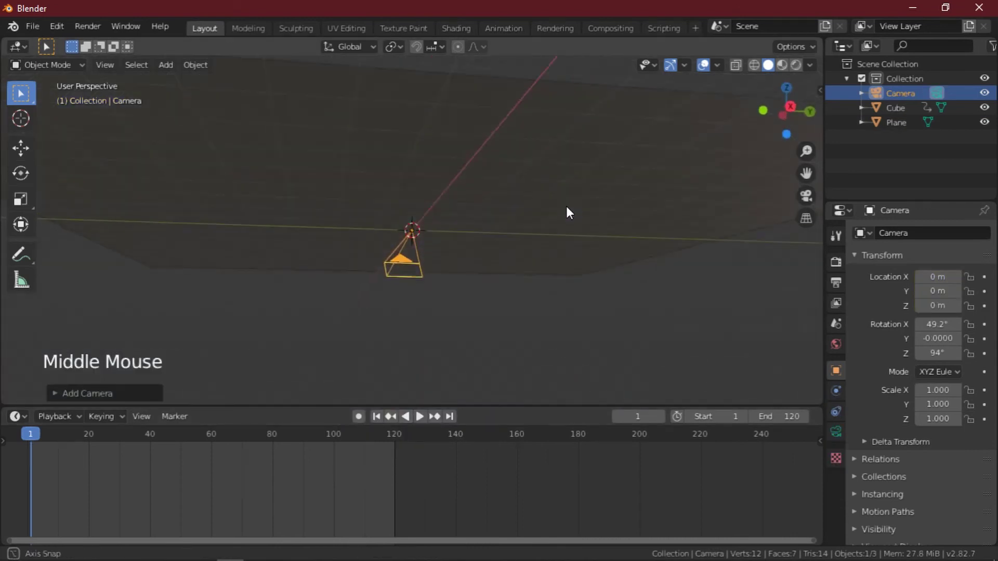
{"action": "middle_click_drag", "start_coordinate": [410, 196], "coordinate": [460, 235]}
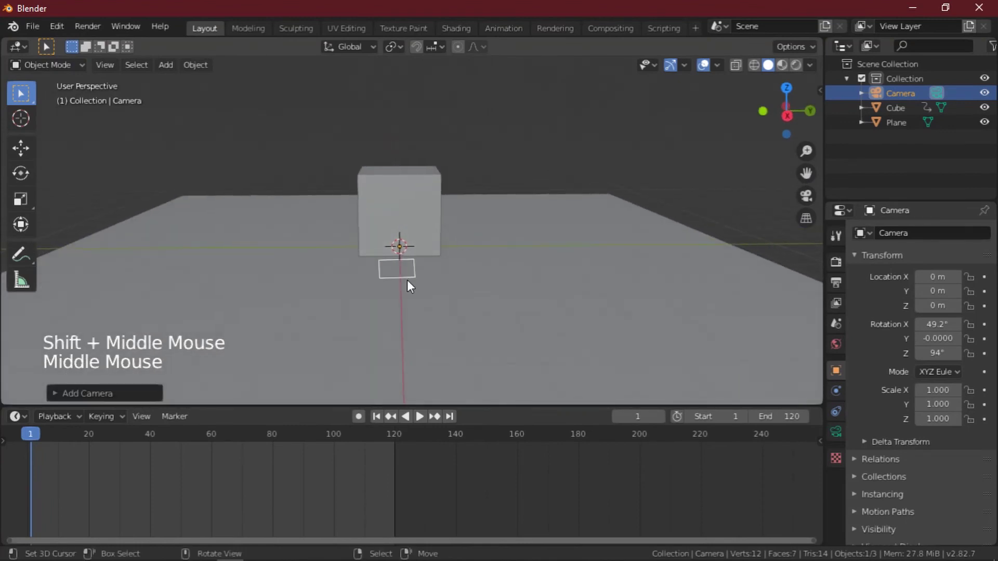
{"action": "key", "text": "g"}
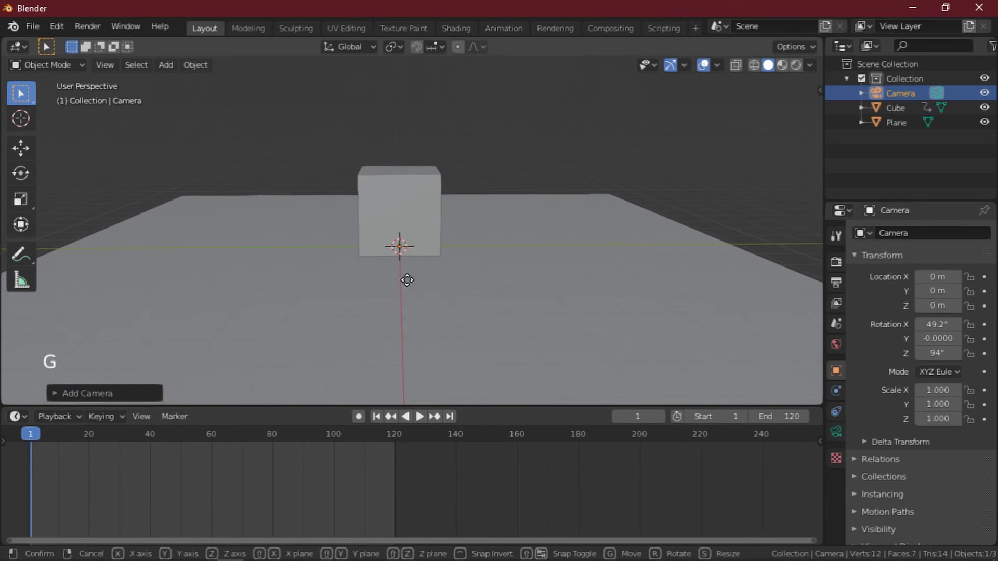
{"action": "left_click", "coordinate": [427, 144]}
{"action": "key", "text": "g"}
{"action": "key", "text": "x"}
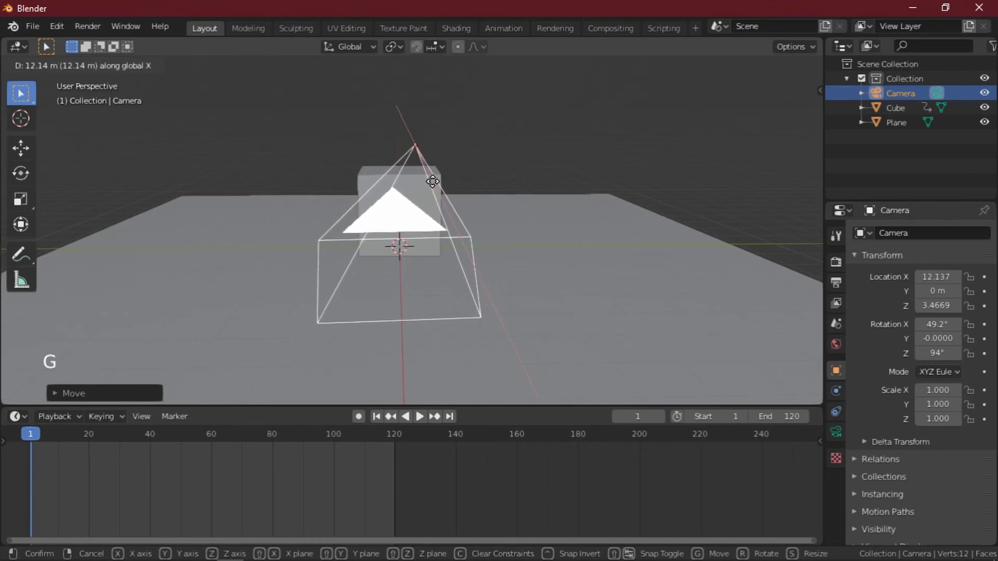
{"action": "left_click", "coordinate": [512, 209]}
Raise the camera to about 4.78 m in Z and bring it closer to the cube at about 10.89 m in X
{"action": "middle_click_drag", "start_coordinate": [511, 209], "coordinate": [483, 221]}
{"action": "scroll", "coordinate": [482, 222], "scroll_direction": "down", "scroll_amount": 1}
{"action": "scroll", "coordinate": [141, 355], "scroll_direction": "down", "scroll_amount": 1}
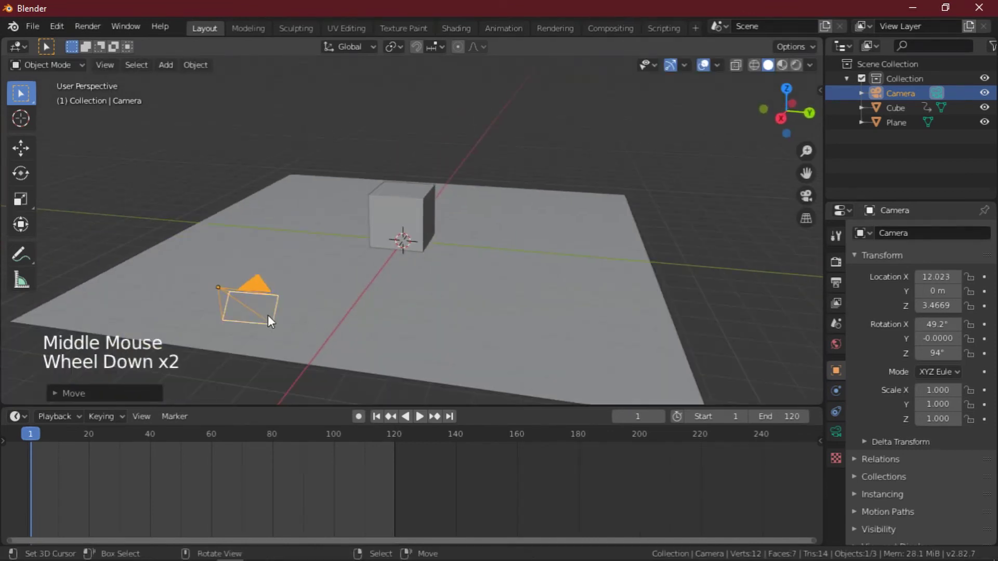
{"action": "middle_click_drag", "start_coordinate": [368, 313], "coordinate": [209, 314]}
{"action": "key", "text": "g"}
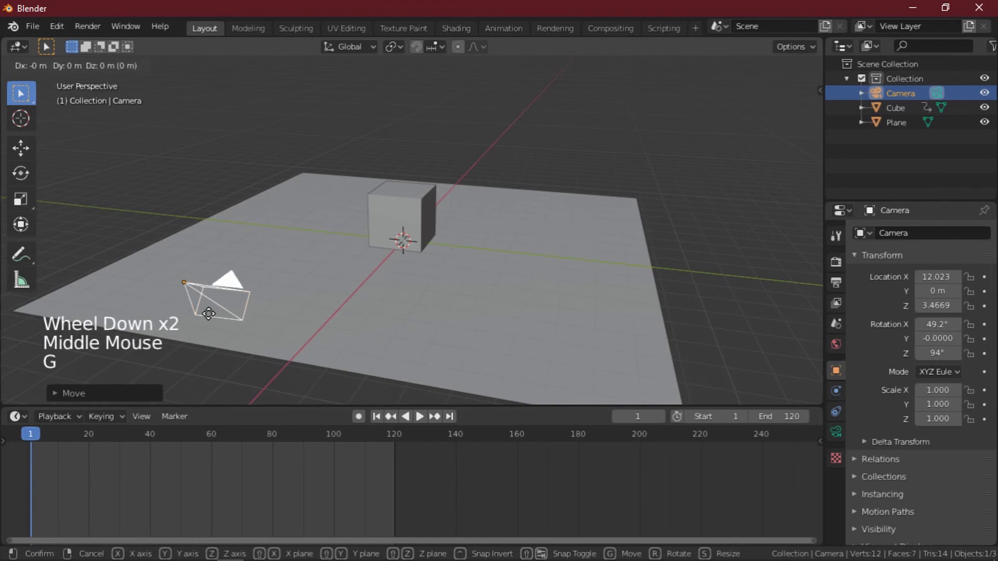
{"action": "key", "text": "z"}
{"action": "left_click", "coordinate": [219, 238]}
{"action": "key", "text": "g"}
{"action": "key", "text": "x"}
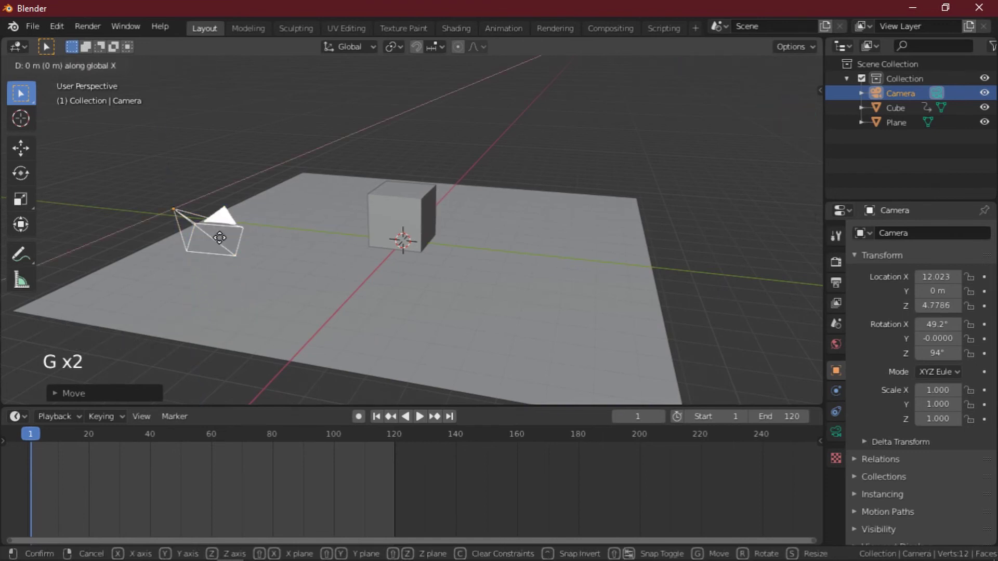
{"action": "left_click", "coordinate": [261, 223]}
Look through the camera, select it and rotate it about -19° around the global X axis
{"action": "middle_click_drag", "start_coordinate": [261, 222], "coordinate": [490, 252]}
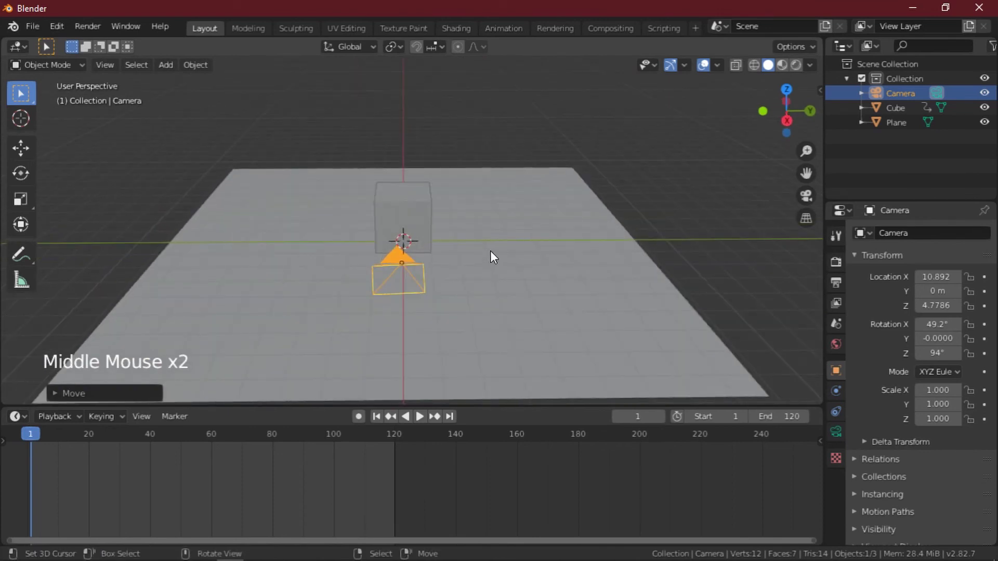
{"action": "key", "text": "KP_0"}
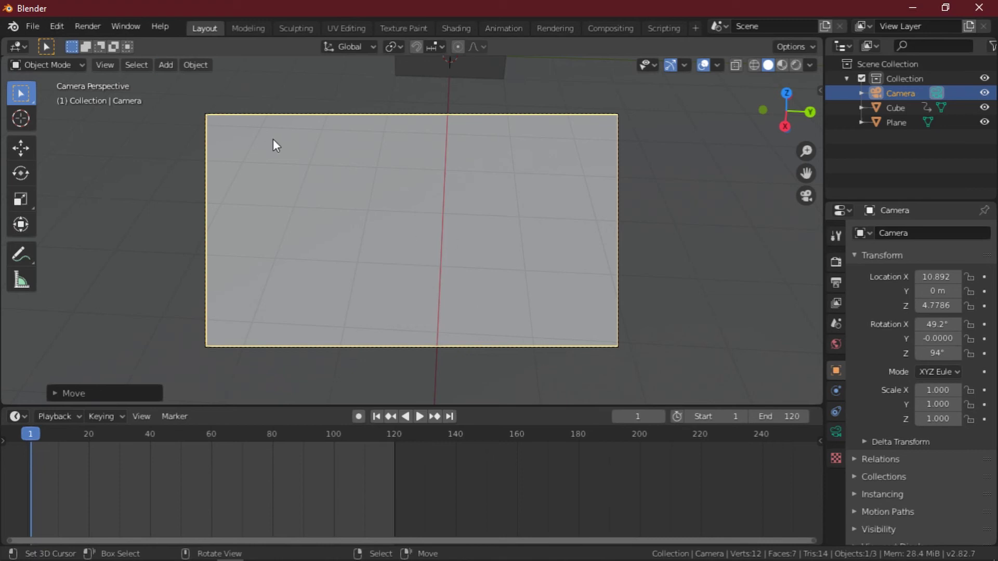
{"action": "right_click", "coordinate": [494, 64]}
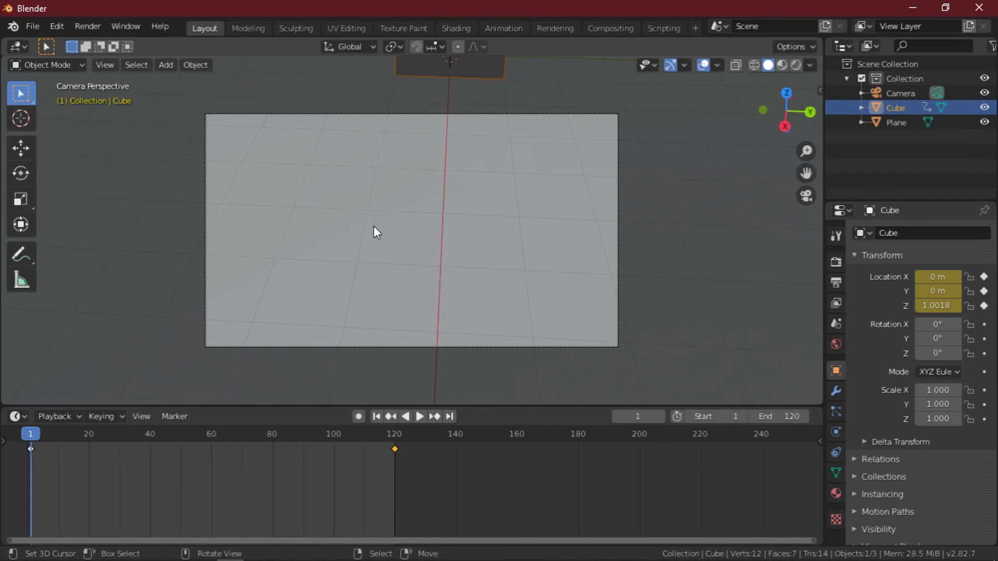
{"action": "right_click", "coordinate": [344, 114]}
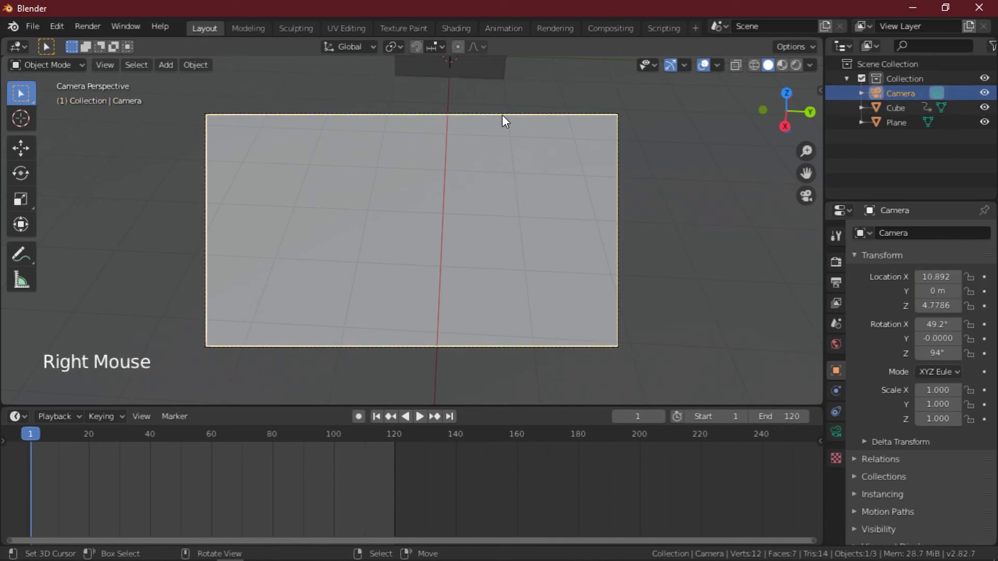
{"action": "key", "text": "r"}
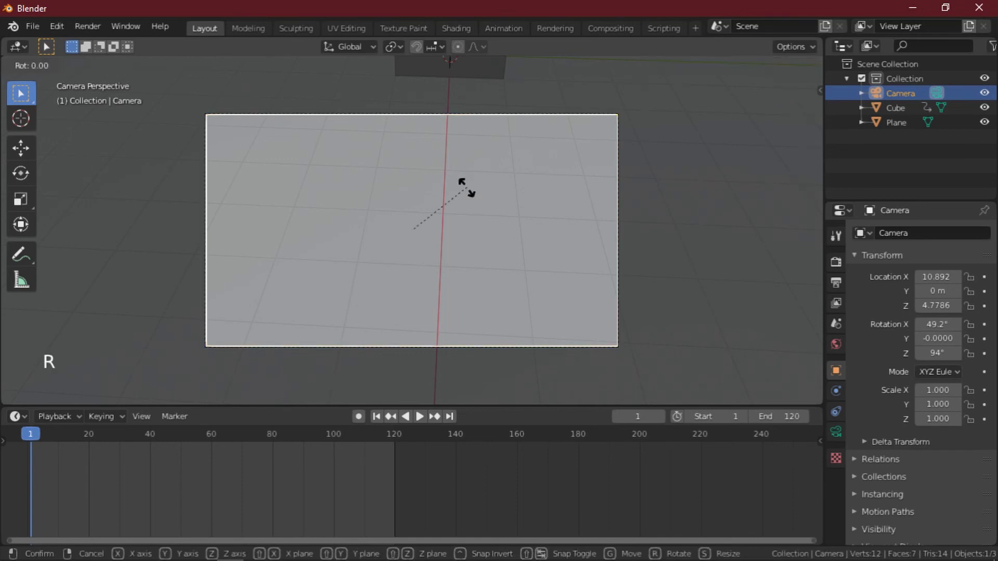
{"action": "key", "text": "x"}
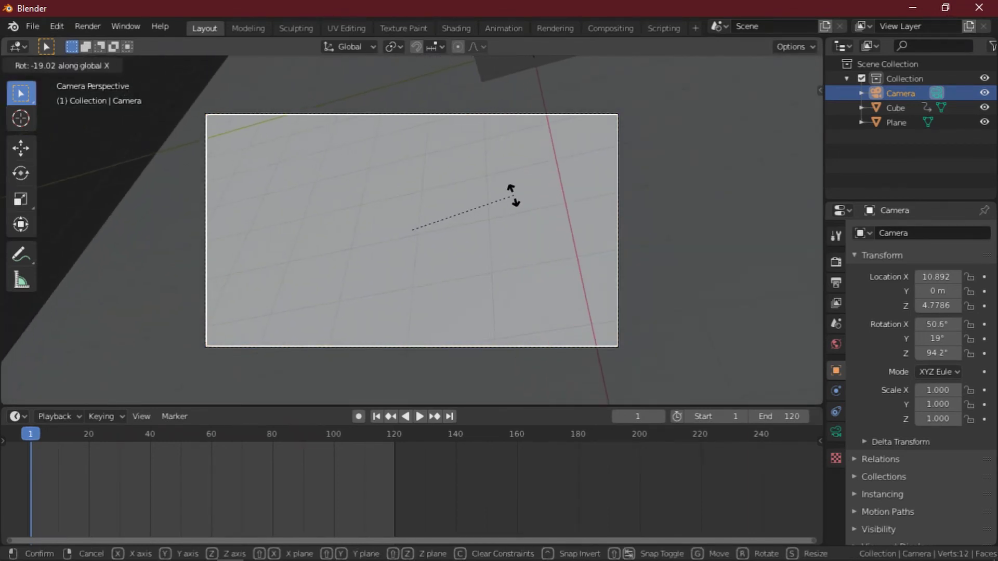
{"action": "left_click", "coordinate": [513, 195]}
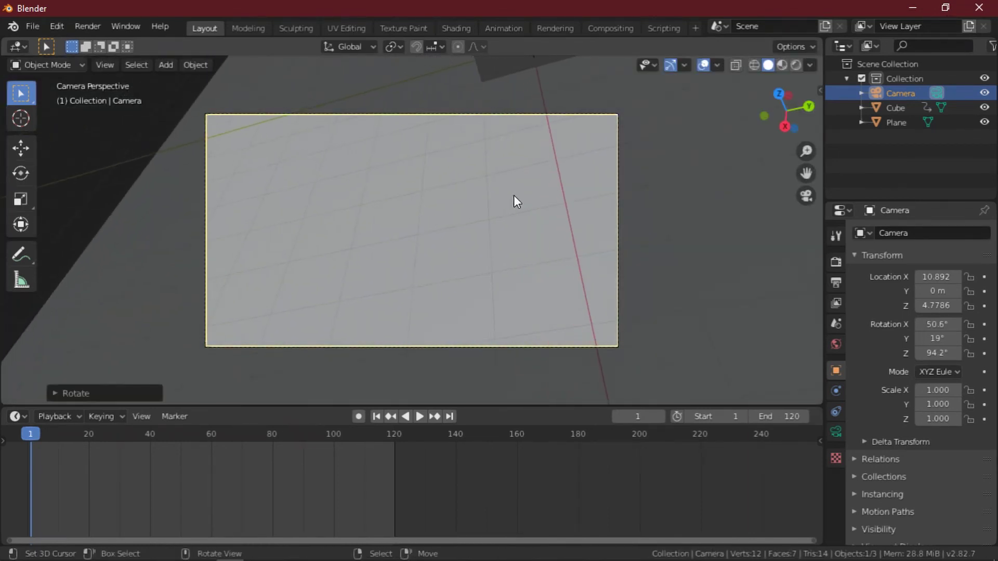
Rotate the camera around the global Y, X and Z axes to about 66.9°, -1.84° and 90° so it frames the cube
{"action": "key", "text": "r"}
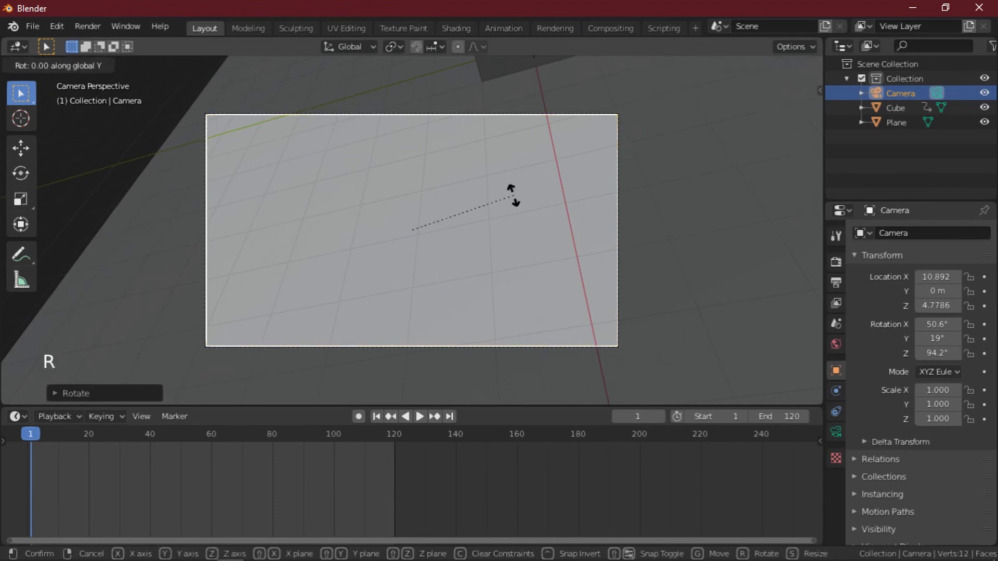
{"action": "left_click", "coordinate": [525, 157]}
{"action": "key", "text": "r"}
{"action": "key", "text": "r"}
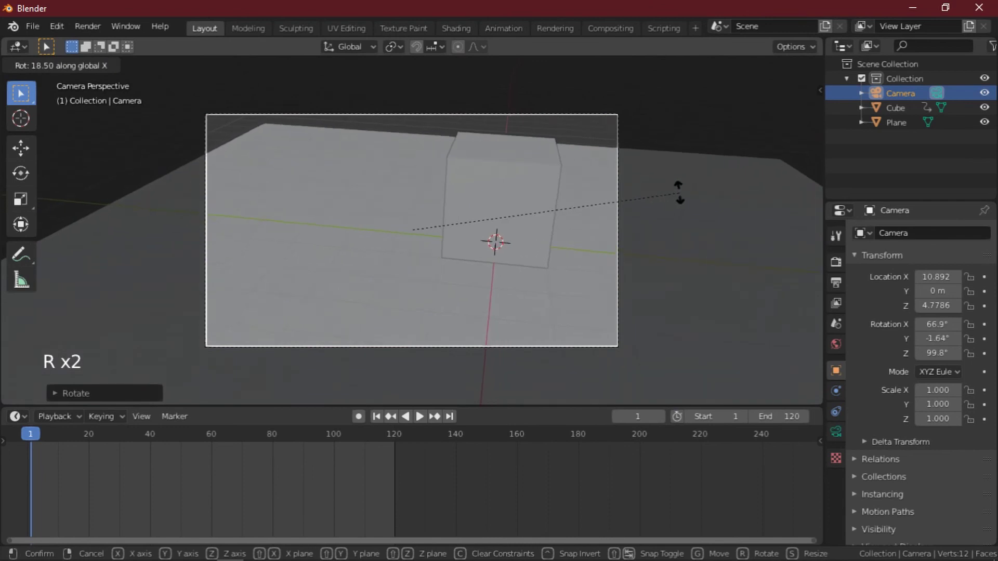
{"action": "left_click", "coordinate": [662, 192]}
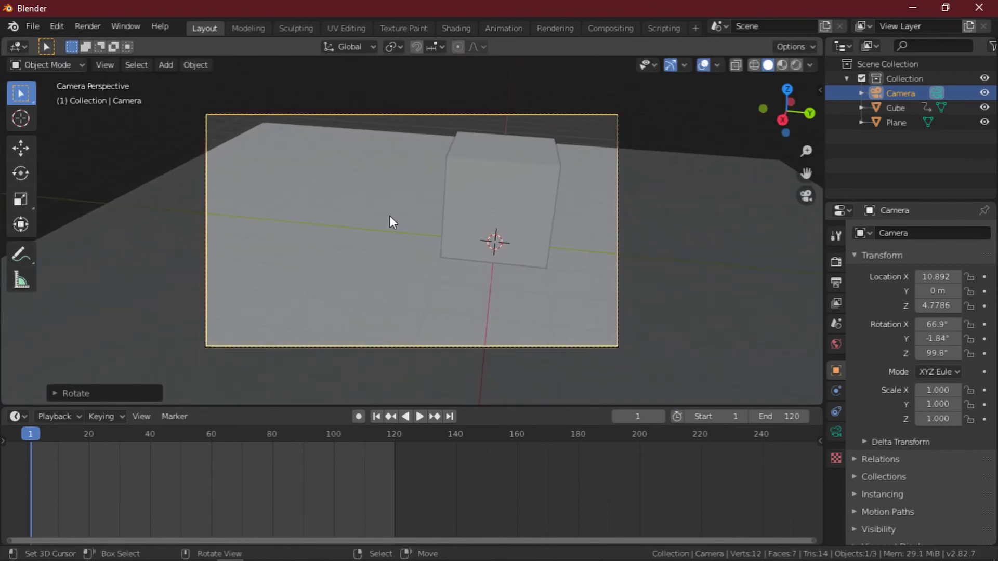
{"action": "key", "text": "r"}
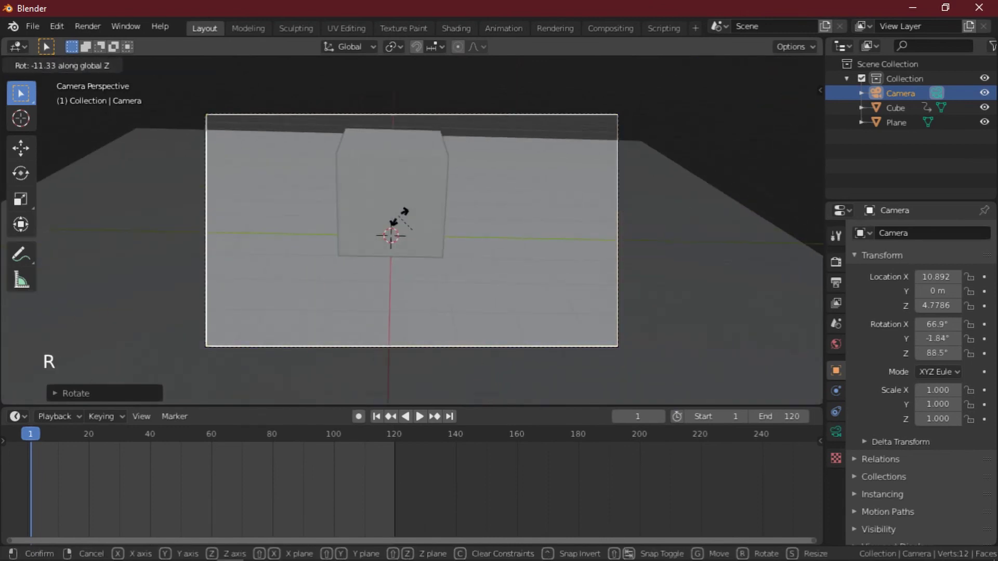
{"action": "left_click", "coordinate": [398, 216]}
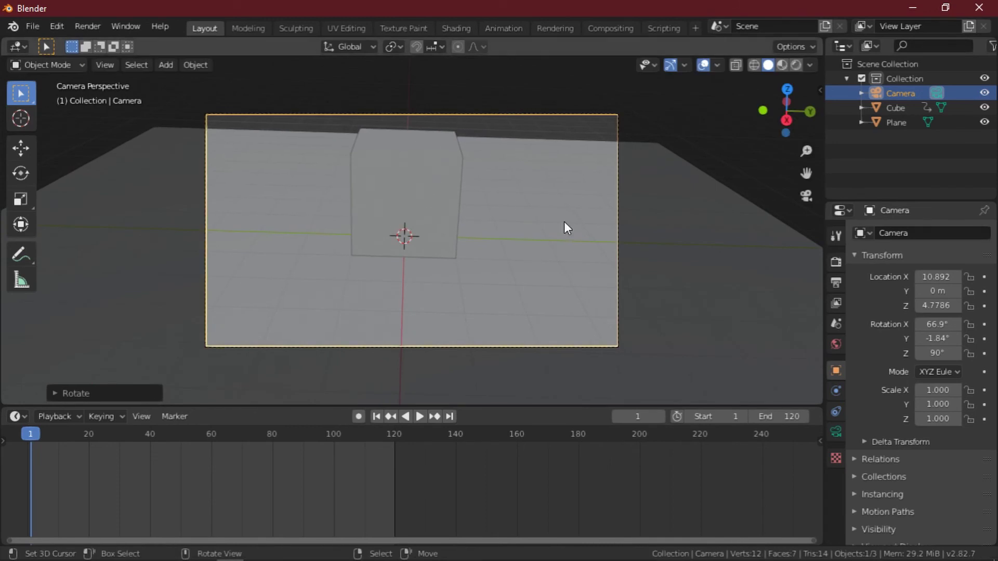
Insert a Rotation keyframe for the camera at frame 1 and go to frame 120
{"action": "key", "text": "i"}
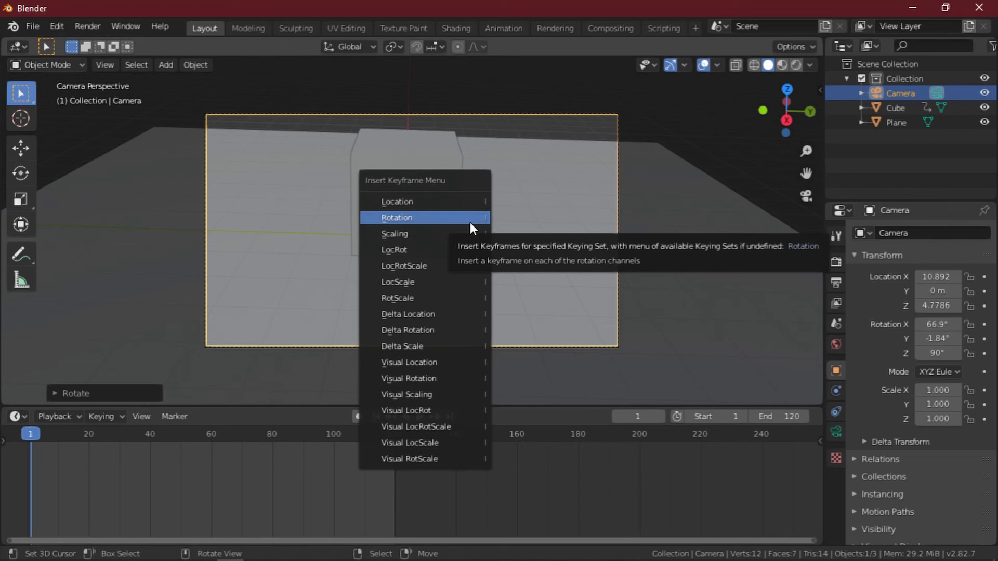
{"action": "left_click", "coordinate": [470, 222]}
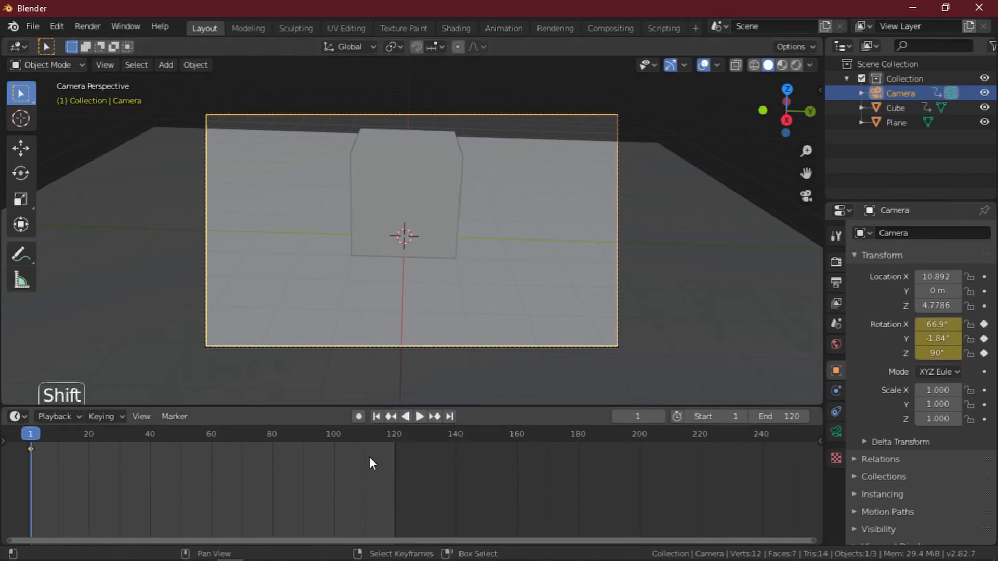
{"action": "key", "text": "shift+Right"}
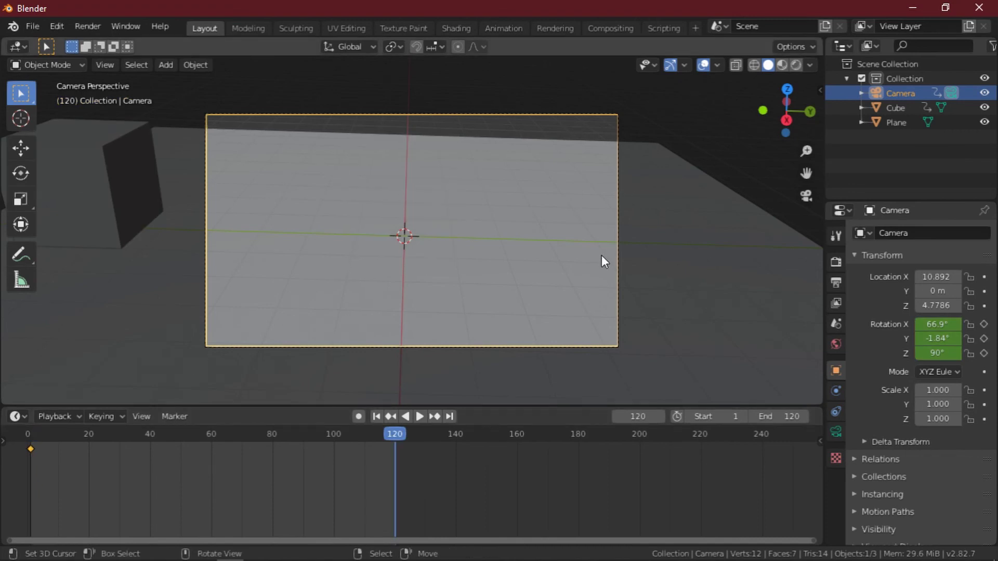
Leave the camera view and rotate the camera around the global Z axis to about 135° so it turns toward the cube
{"action": "key", "text": "r"}
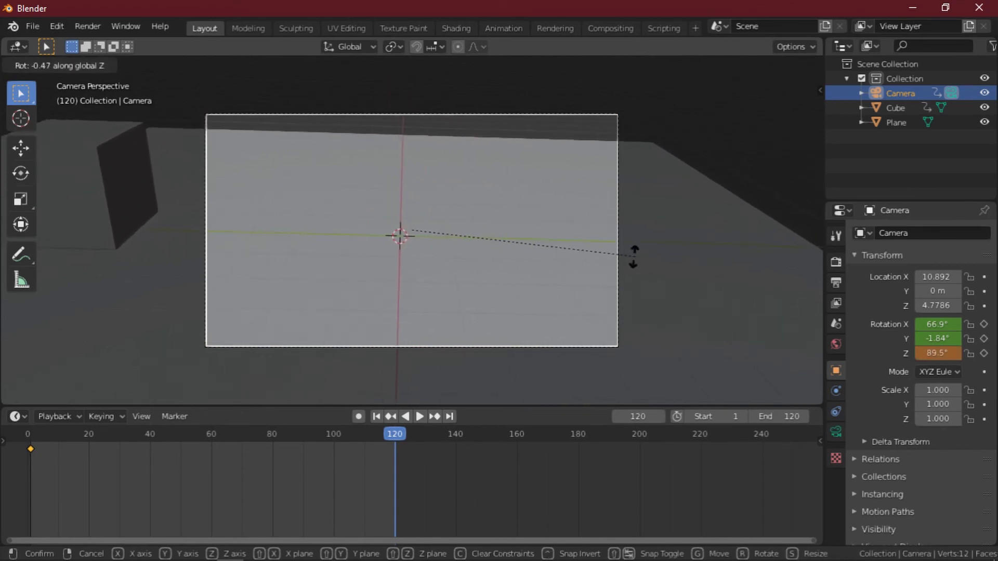
{"action": "right_click", "coordinate": [573, 243]}
{"action": "key", "text": "KP_0"}
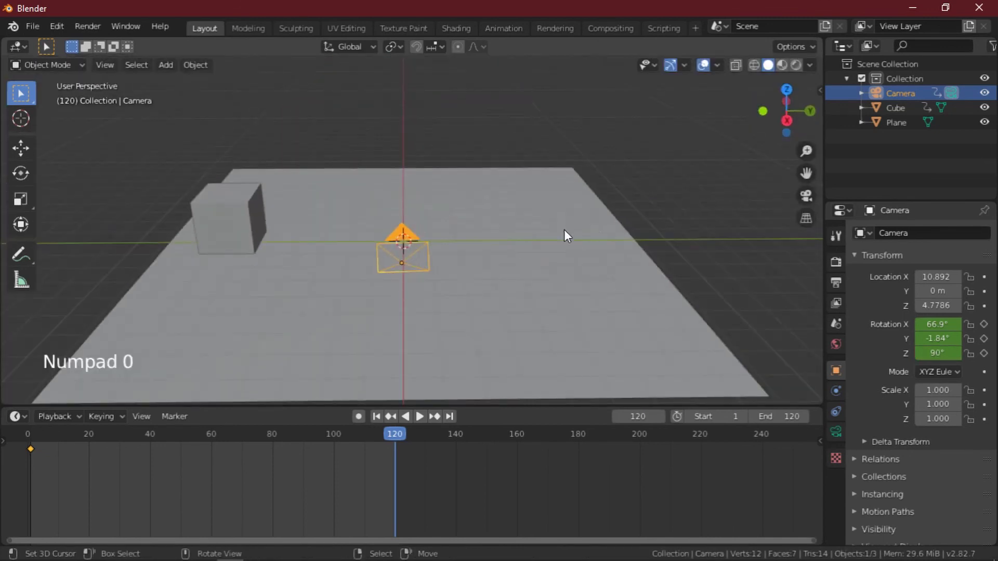
{"action": "key", "text": "r"}
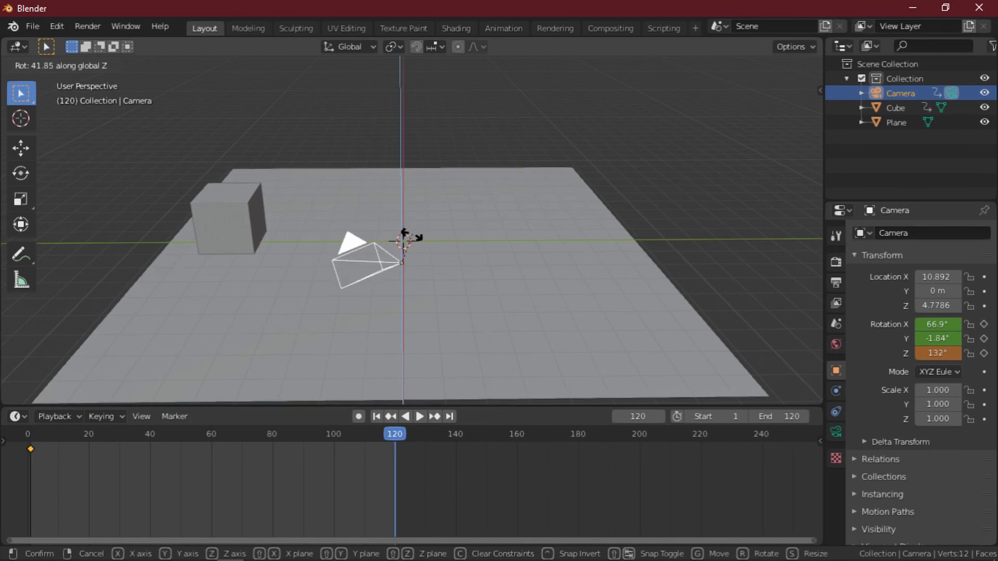
{"action": "left_click", "coordinate": [410, 237]}
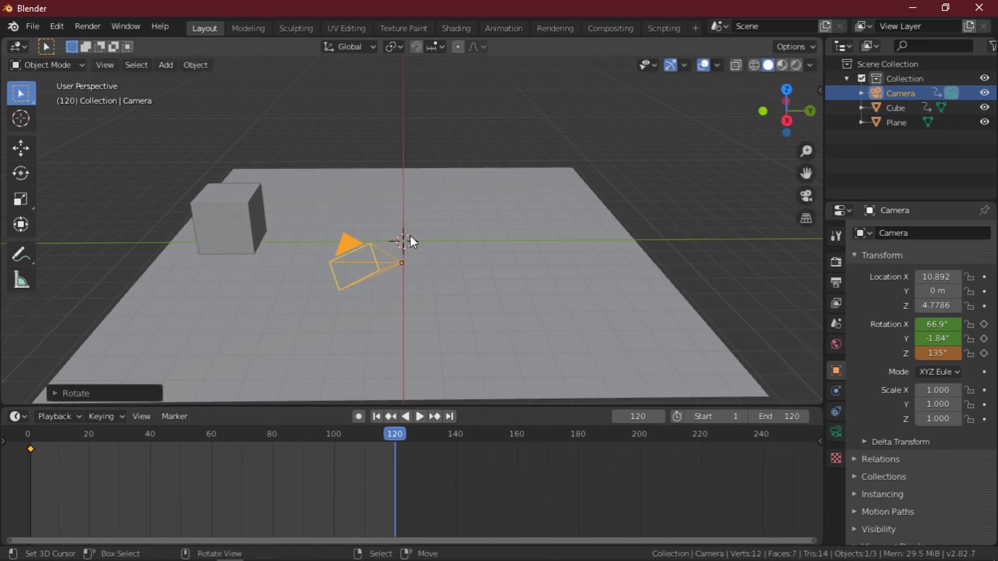
Look through the camera and refine its rotation around the global Z axis to about 119° to bring the cube into frame
{"action": "key", "text": "KP_0"}
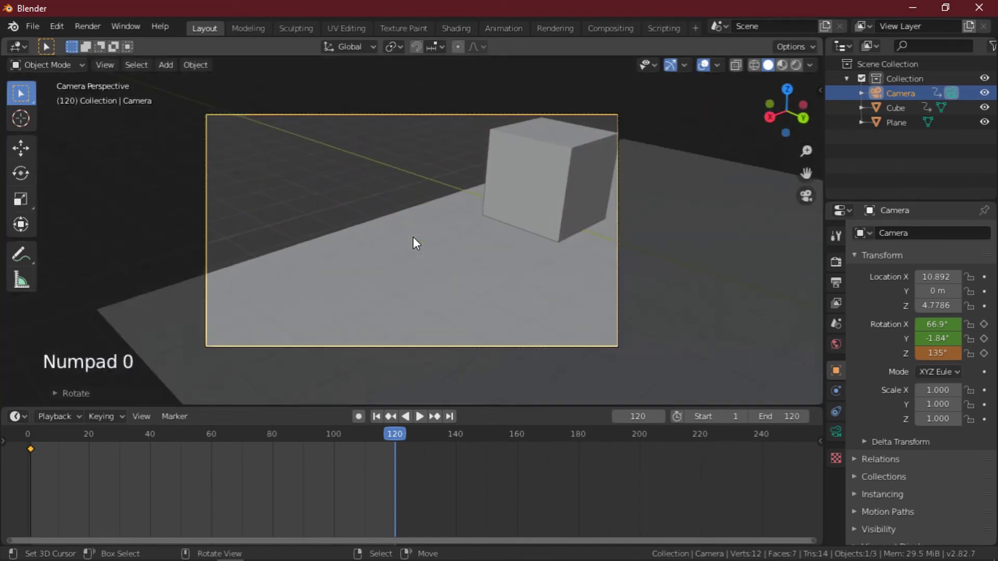
{"action": "key", "text": "r"}
{"action": "key", "text": "z"}
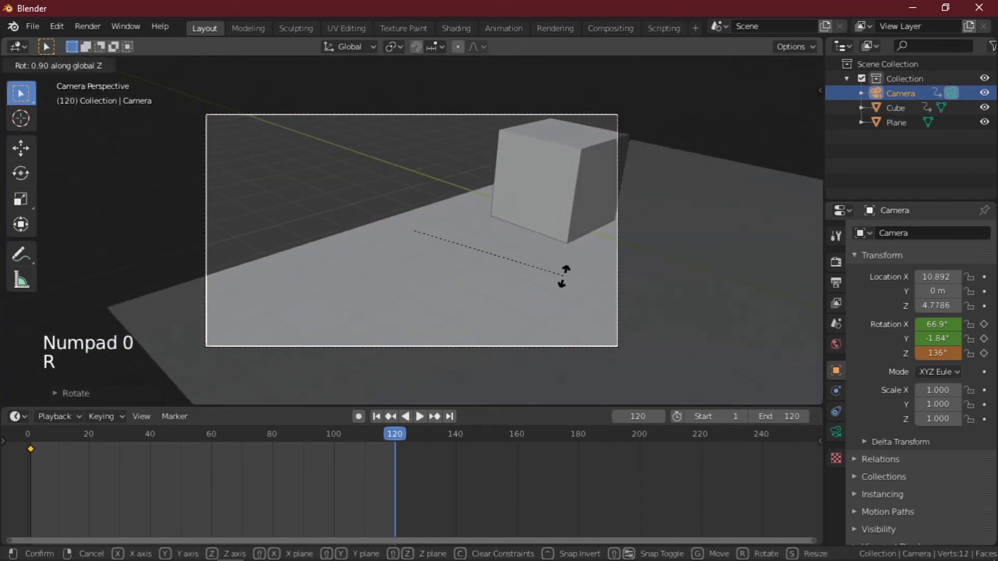
{"action": "left_click", "coordinate": [426, 238]}
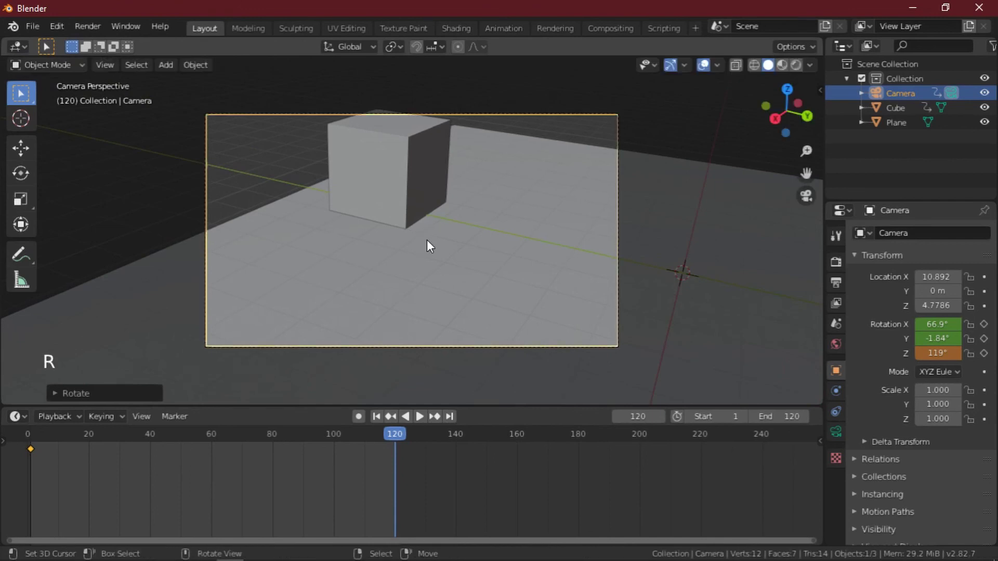
Rotate the camera around the global X and Y axes to about 71.6° in X and 3.81° in Y
{"action": "key", "text": "r"}
{"action": "key", "text": "x"}
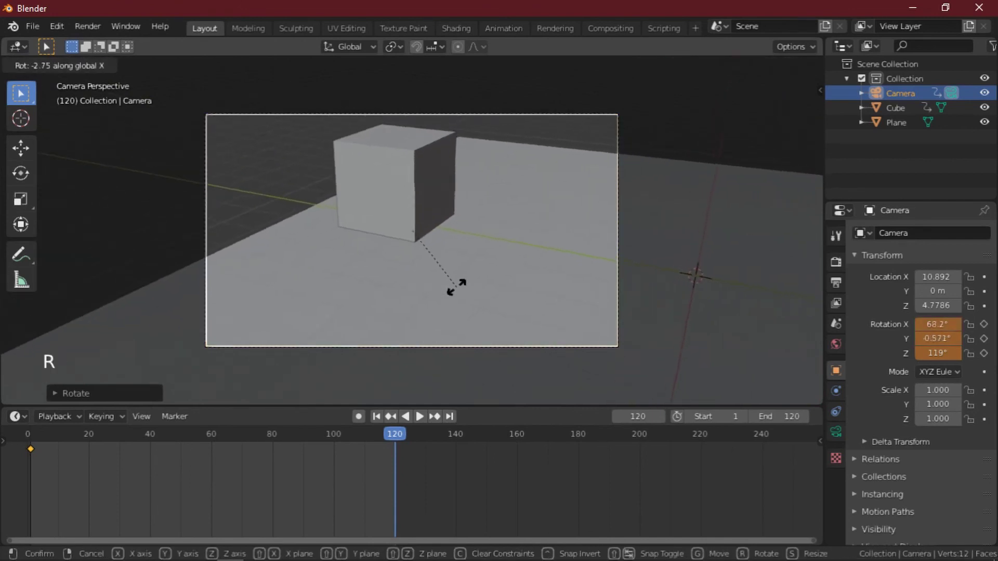
{"action": "left_click", "coordinate": [457, 298]}
{"action": "key", "text": "r"}
{"action": "key", "text": "y"}
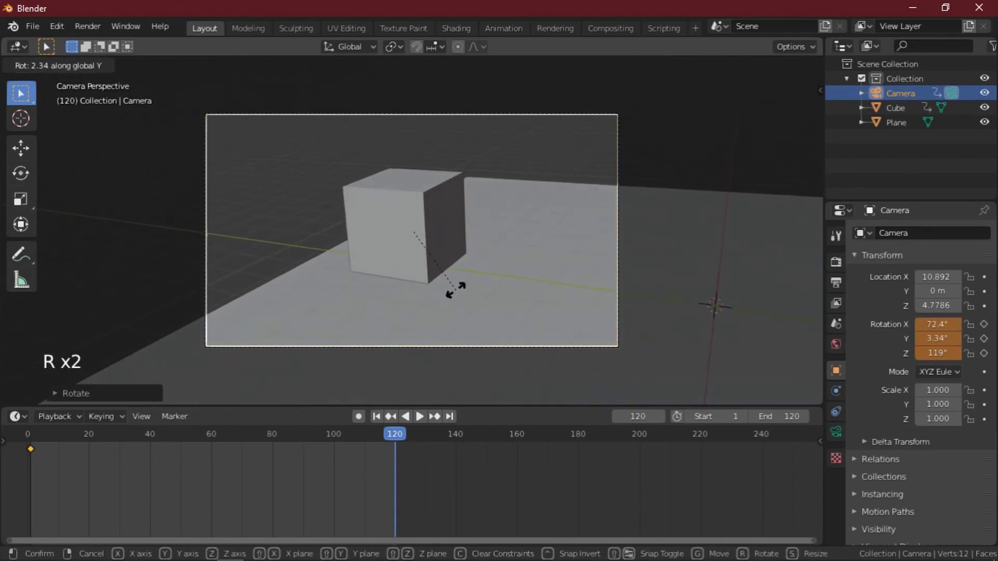
{"action": "left_click", "coordinate": [457, 293]}
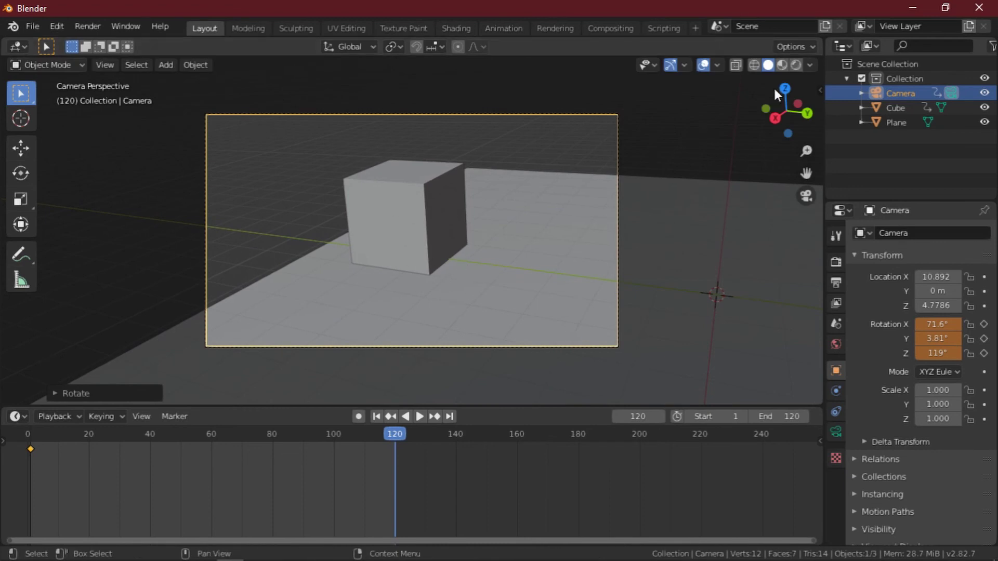
Insert a Rotation keyframe for the camera at frame 120, and play the animation from frame 1 to check it
{"action": "key", "text": "i"}
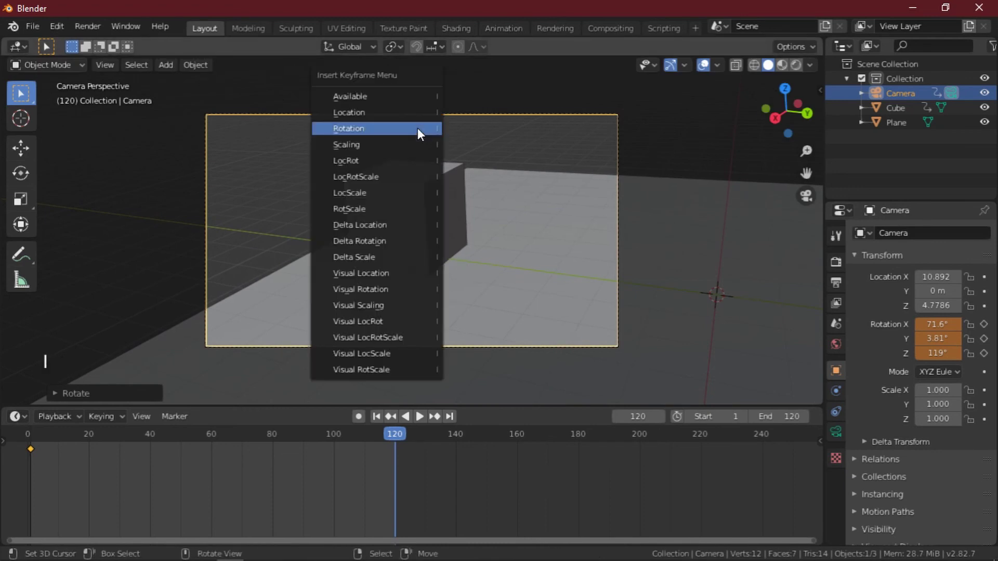
{"action": "left_click", "coordinate": [420, 134]}
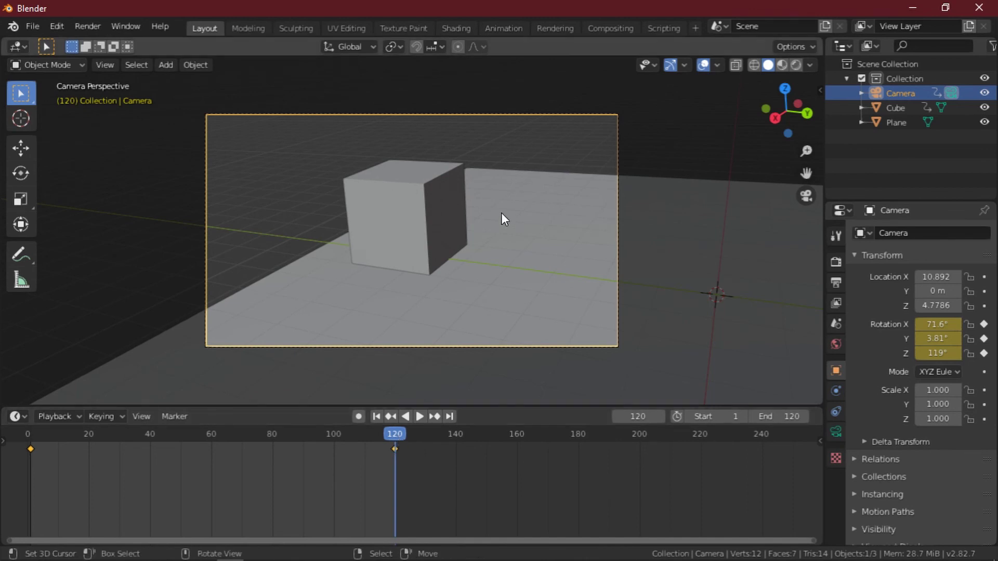
{"action": "key", "text": "shift+Left"}
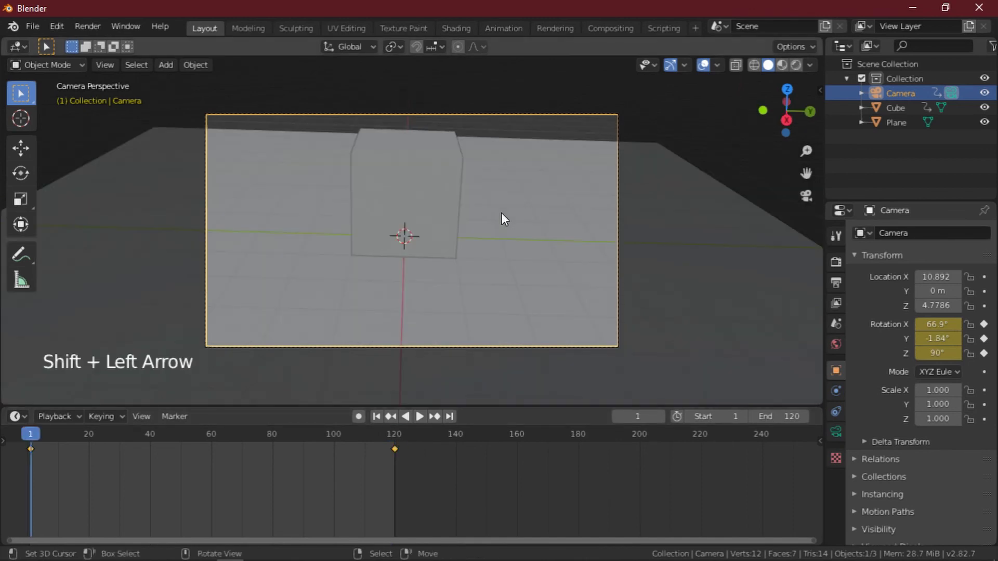
{"action": "key", "text": "shift+space"}
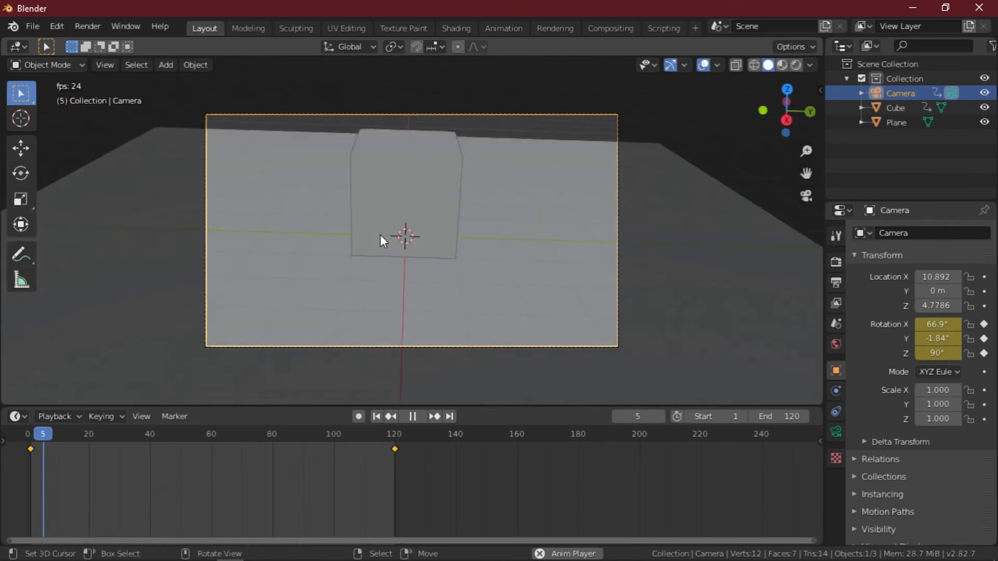
{"action": "key", "text": "shift+space"}
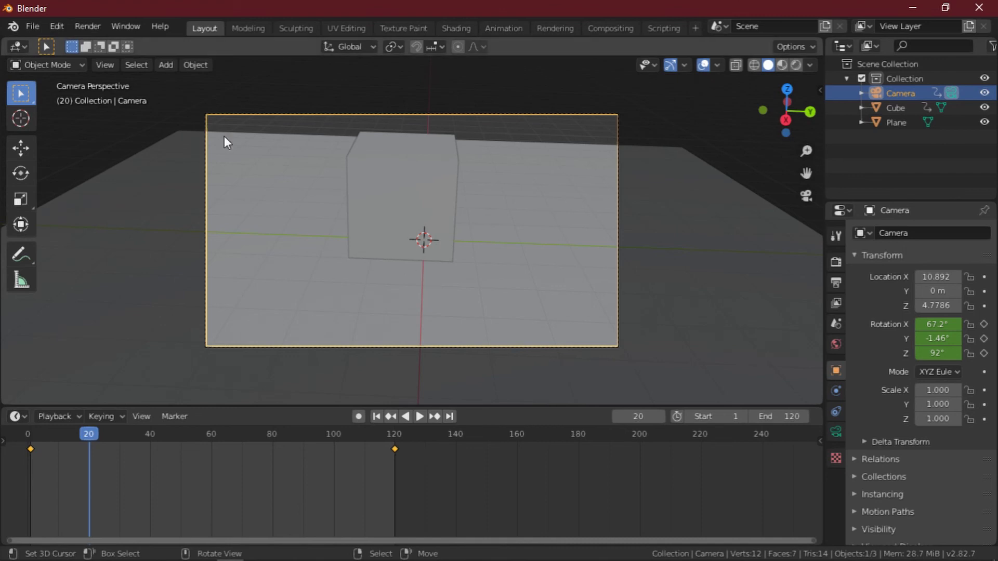
Scrub the timeline to frame 23 to check the camera's framing of the cube between the keyframes
{"action": "key", "text": "i"}
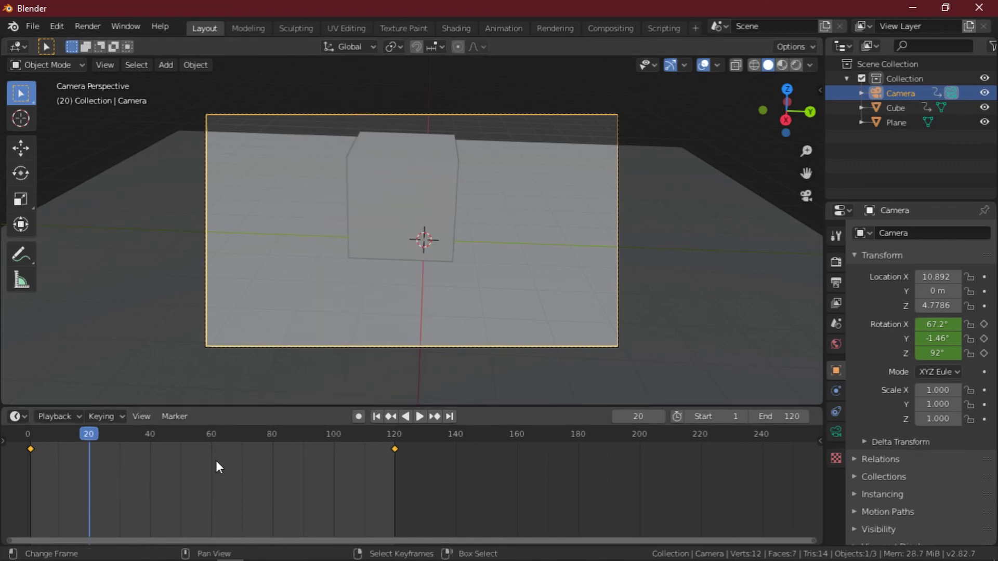
{"action": "mouse_move", "coordinate": [82, 438]}
{"action": "left_mouse_down"}
{"action": "mouse_move", "coordinate": [345, 458]}
{"action": "mouse_move", "coordinate": [36, 451]}
{"action": "mouse_move", "coordinate": [76, 452]}
{"action": "left_mouse_up"}
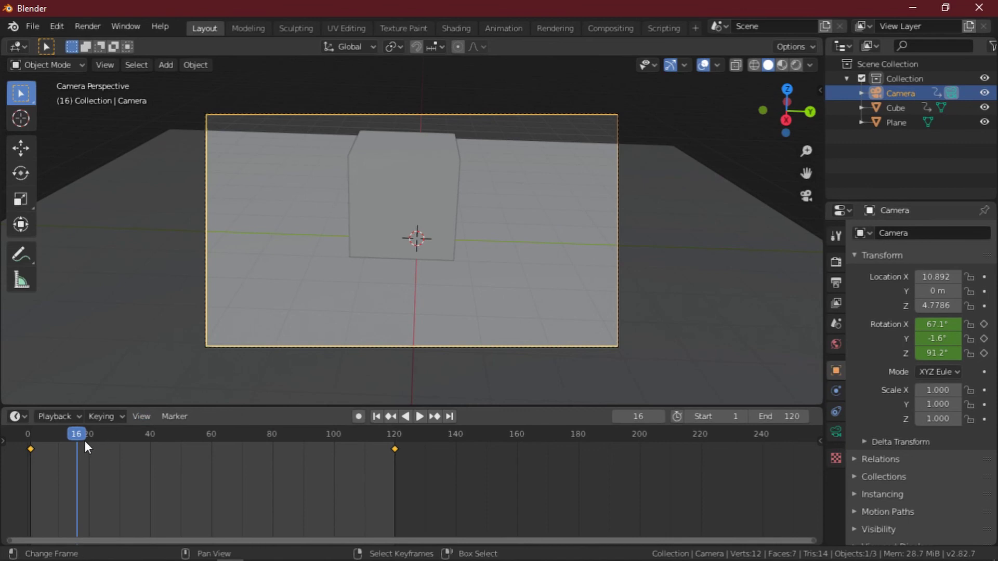
{"action": "left_click", "coordinate": [97, 439]}
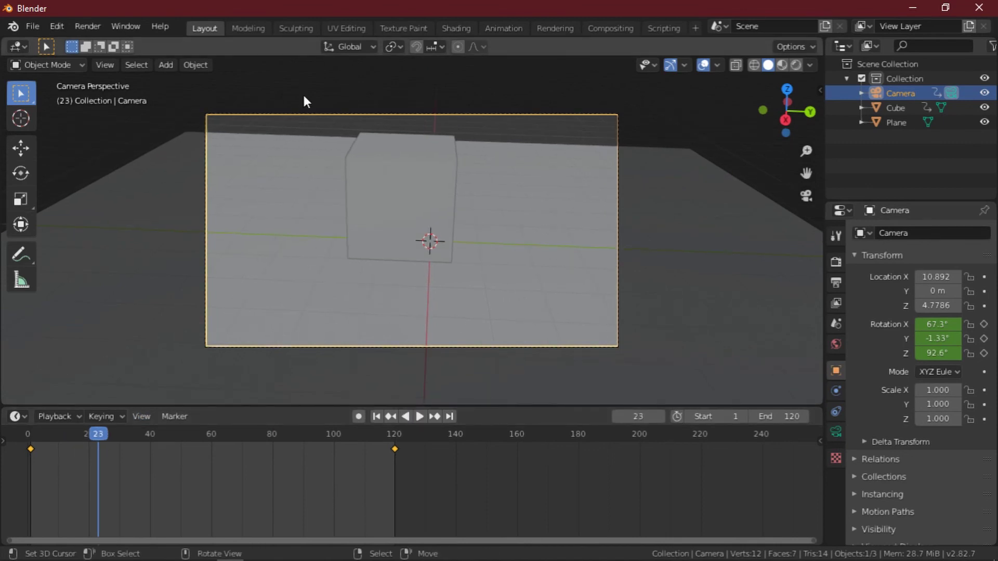
Select the cube, the camera and the plane in turn to compare their keyframes, ending on the cube
{"action": "right_click", "coordinate": [404, 185]}
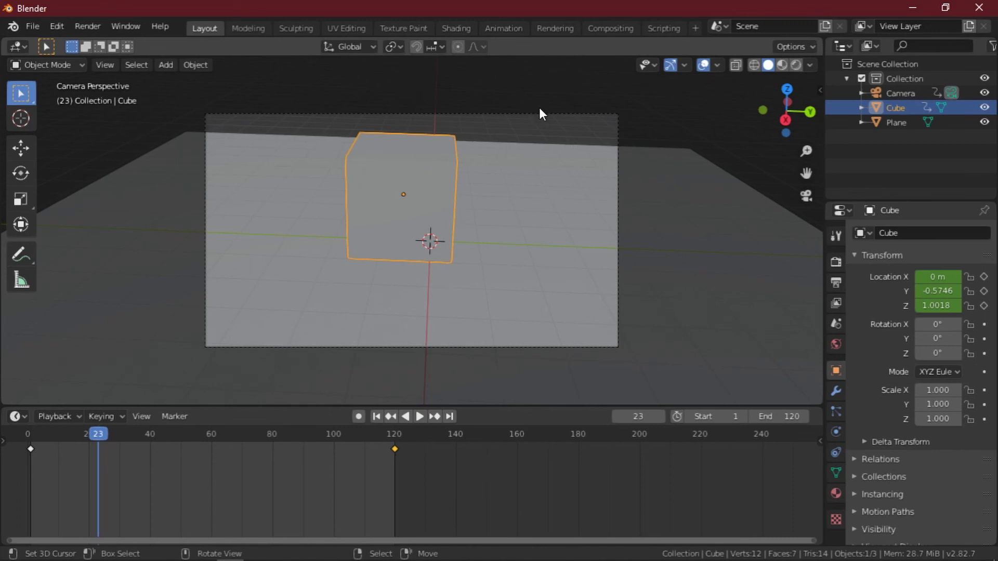
{"action": "right_click", "coordinate": [603, 113]}
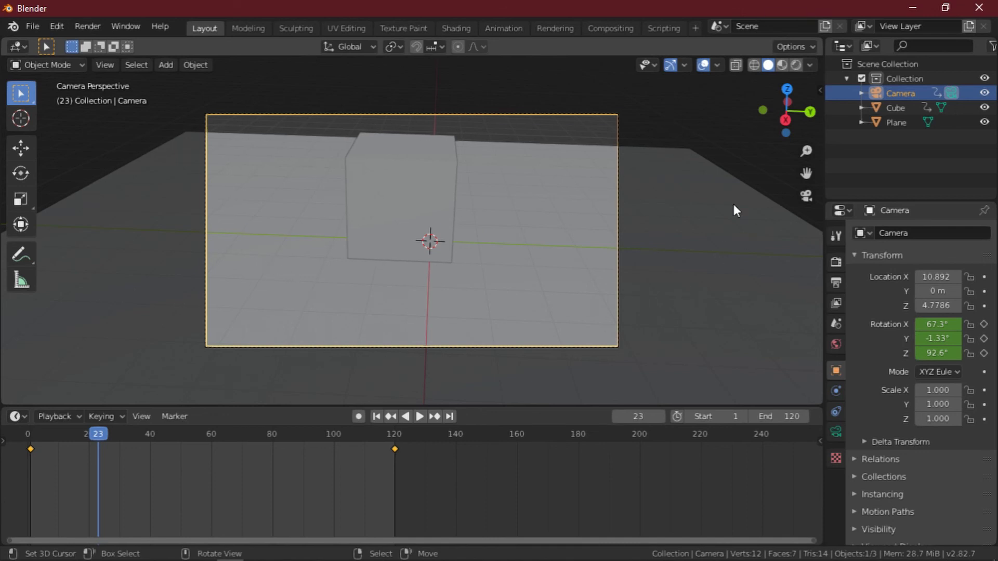
{"action": "right_click", "coordinate": [744, 329]}
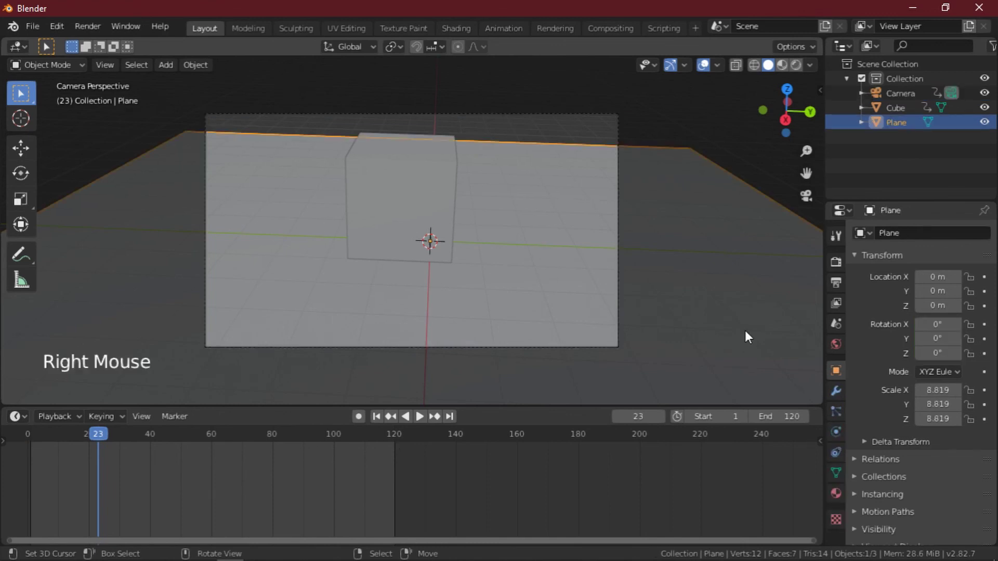
{"action": "right_click", "coordinate": [409, 166]}
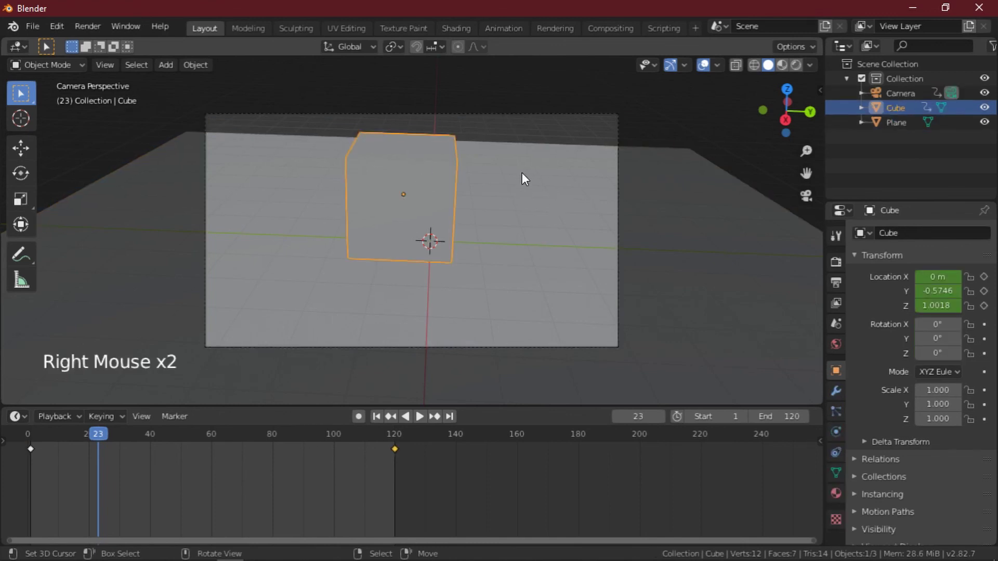